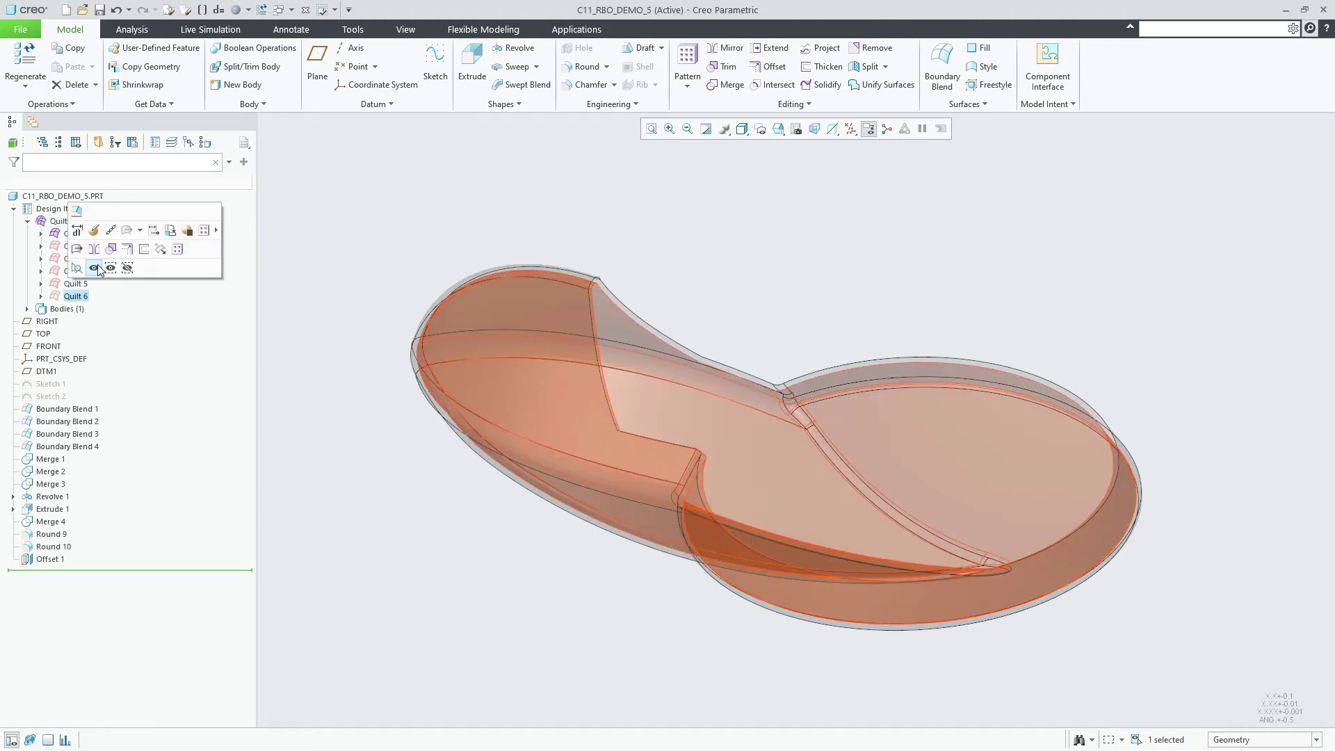
Show Quilt 6 and redefine Offset 1 with its offset distance increased to 2.20.
left_click(94, 268)
left_click(251, 553)
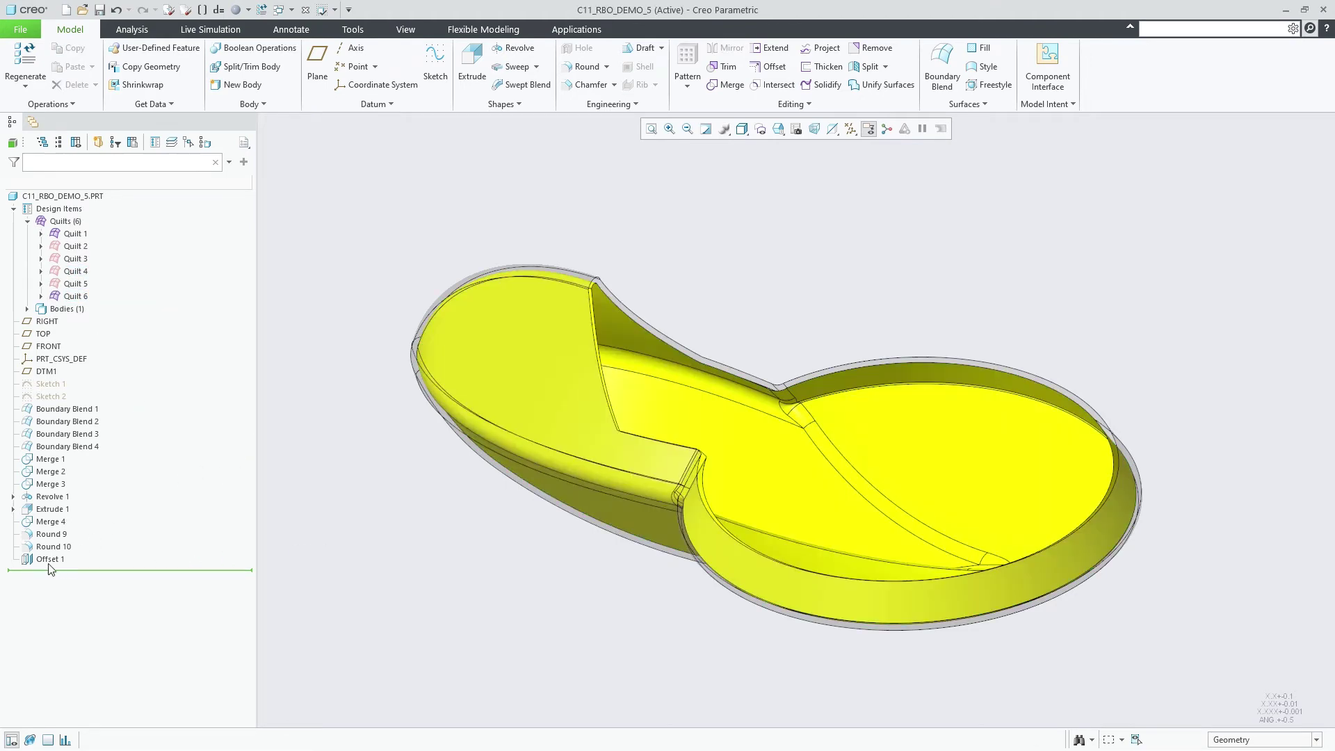
left_click(49, 560)
left_click(71, 511)
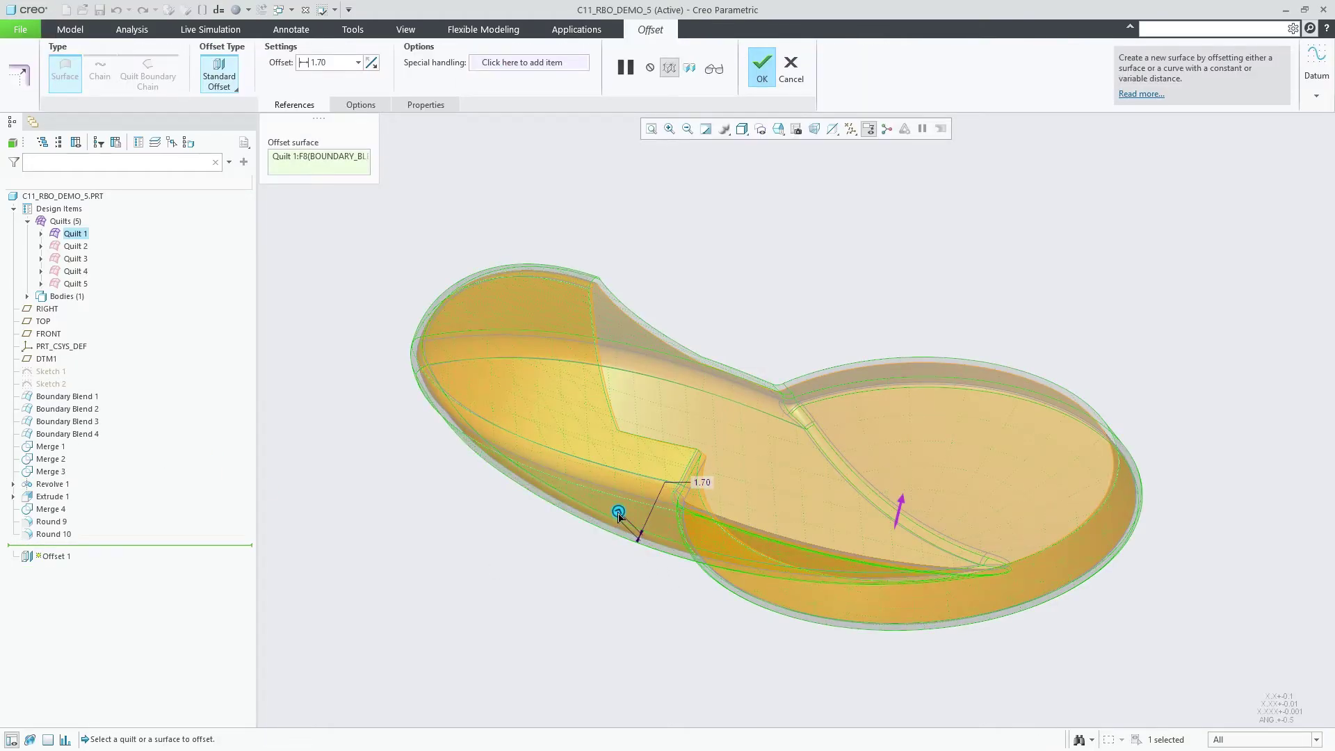
left_click_drag(620, 517, 619, 513)
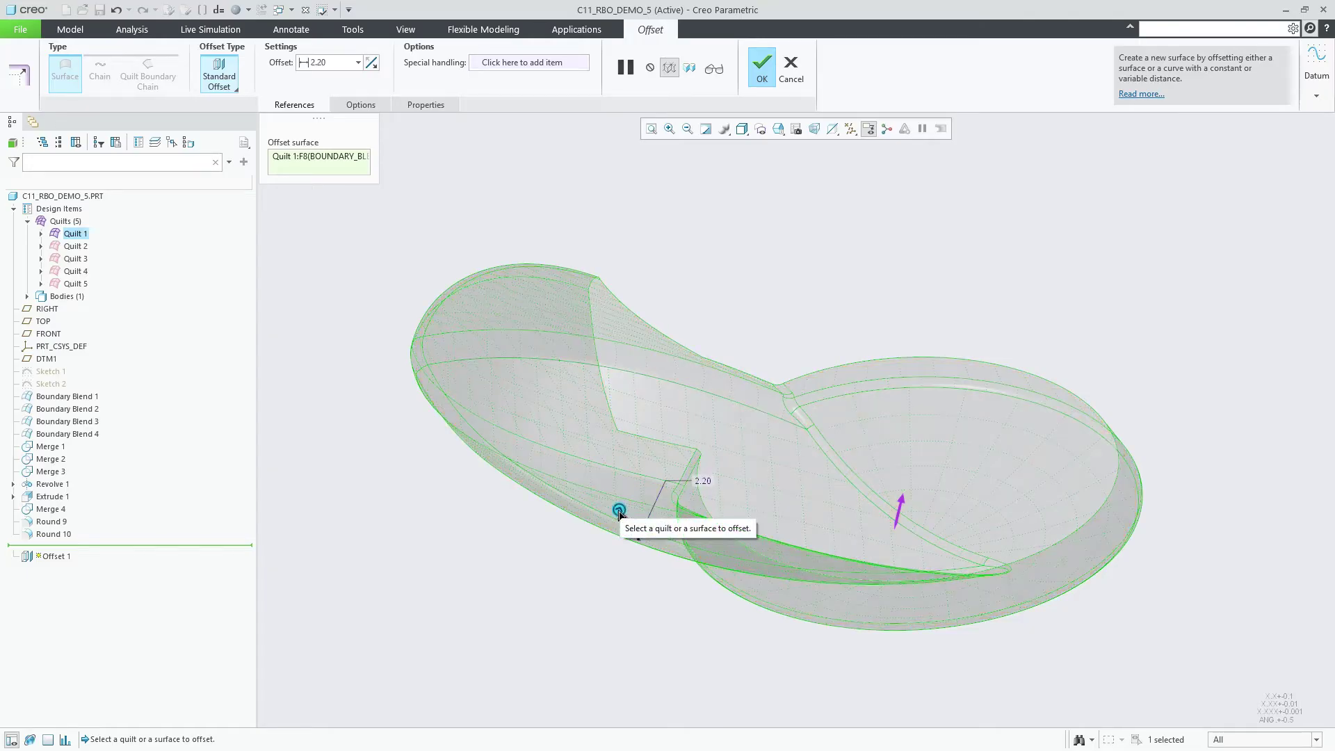
Change the offset method of Offset 1 to Rolling Ball and turn on the attached geometry preview.
left_click(372, 103)
left_click(401, 158)
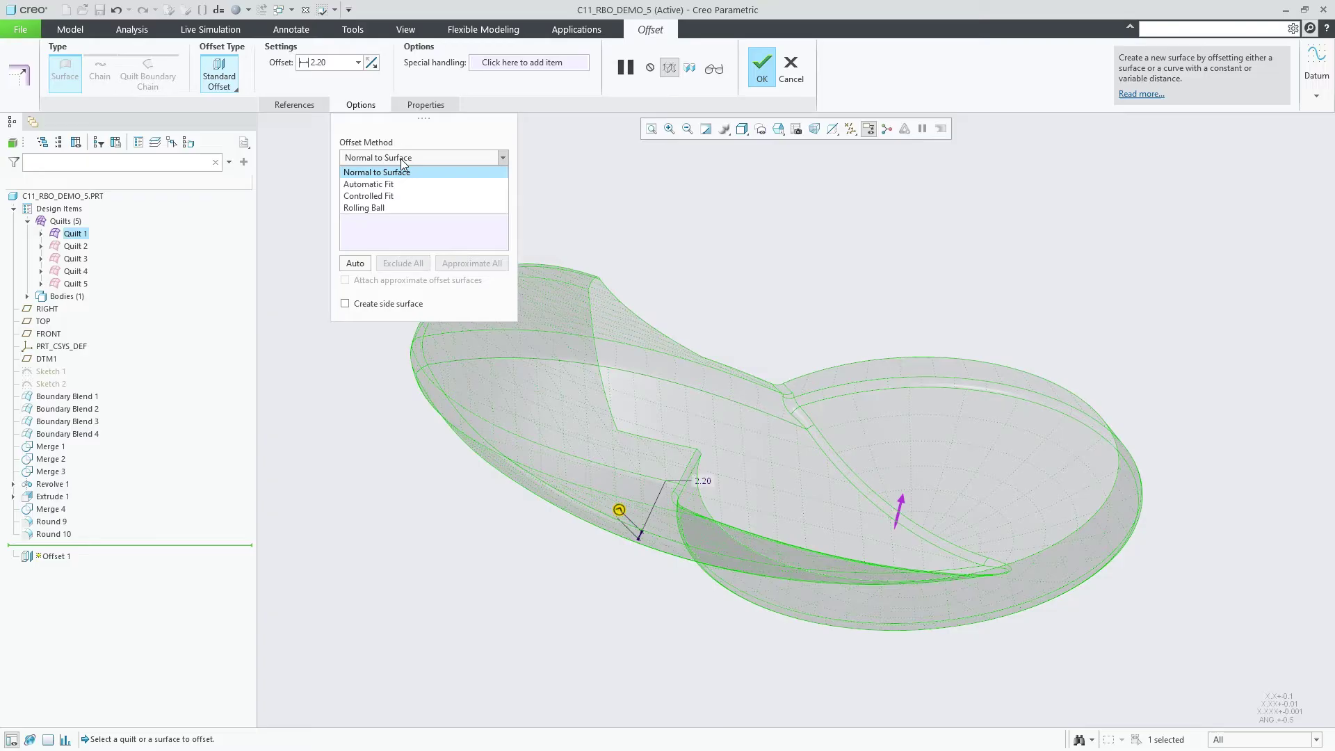
left_click(390, 204)
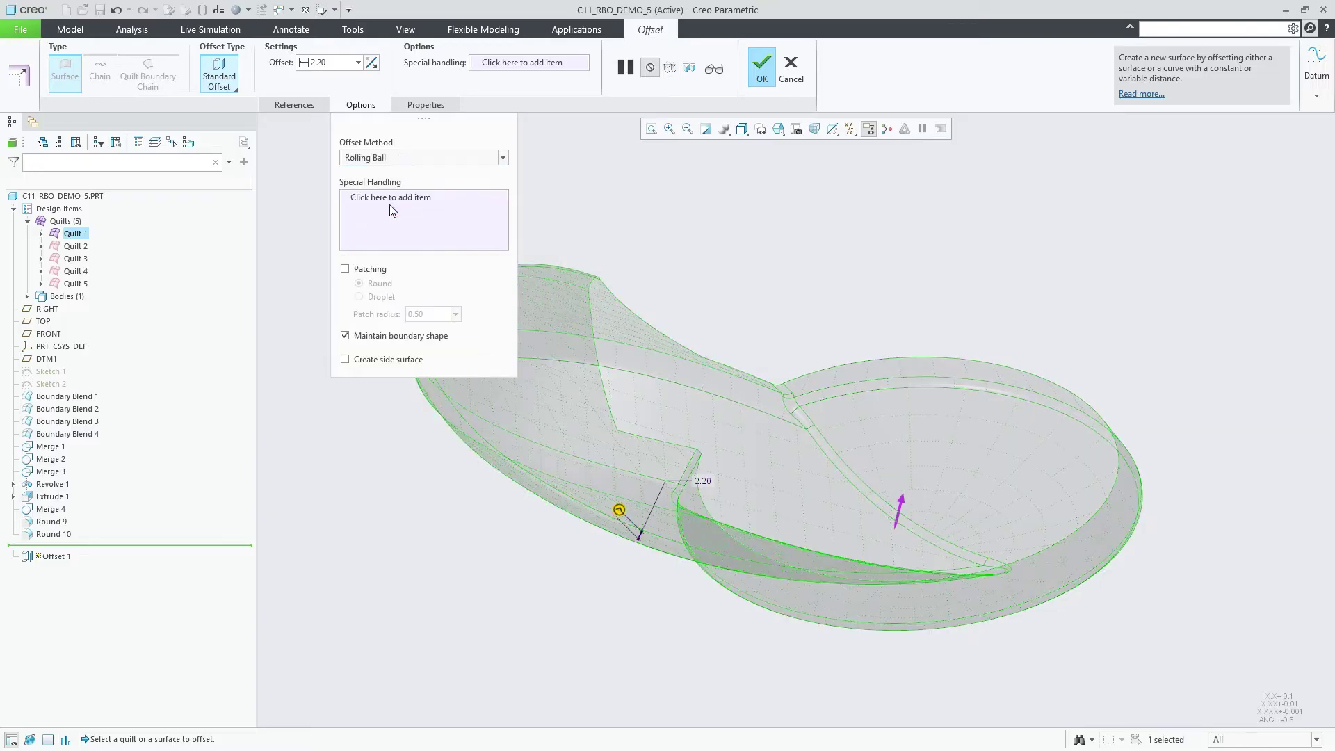
left_click(669, 68)
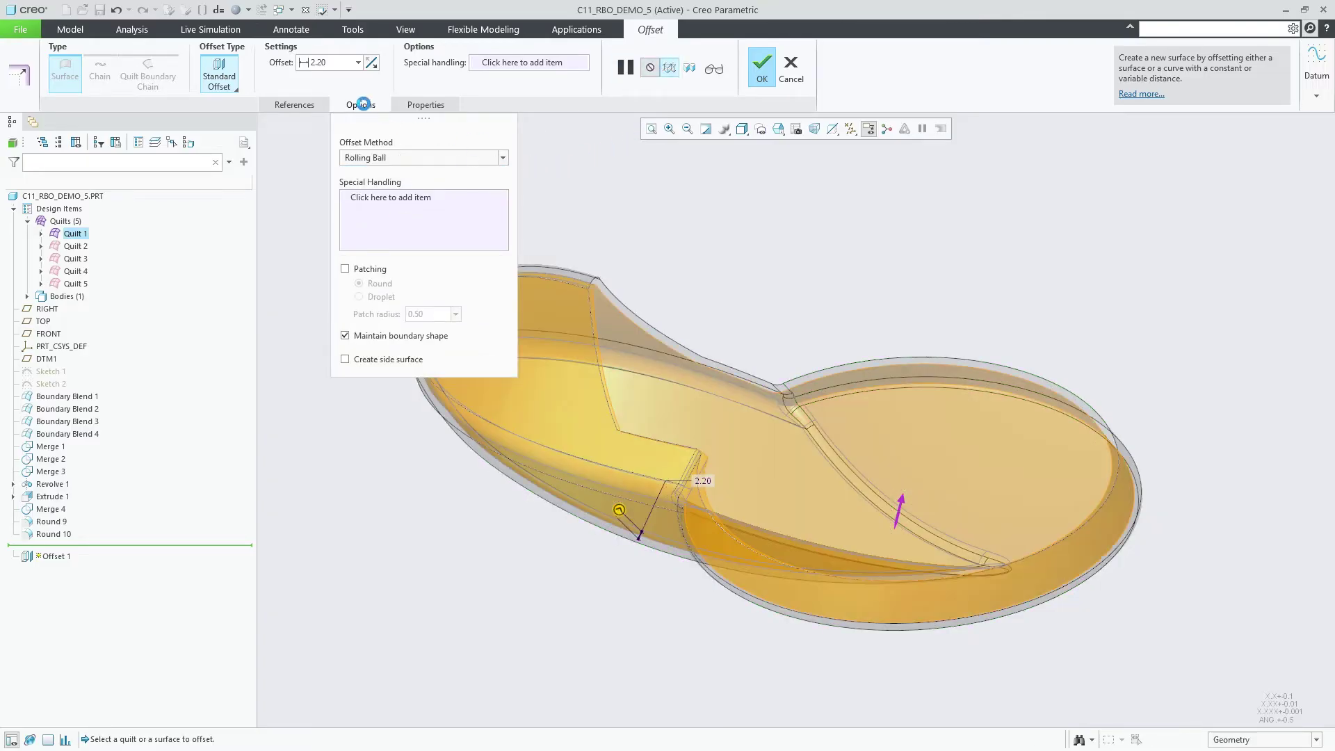
left_click(363, 105)
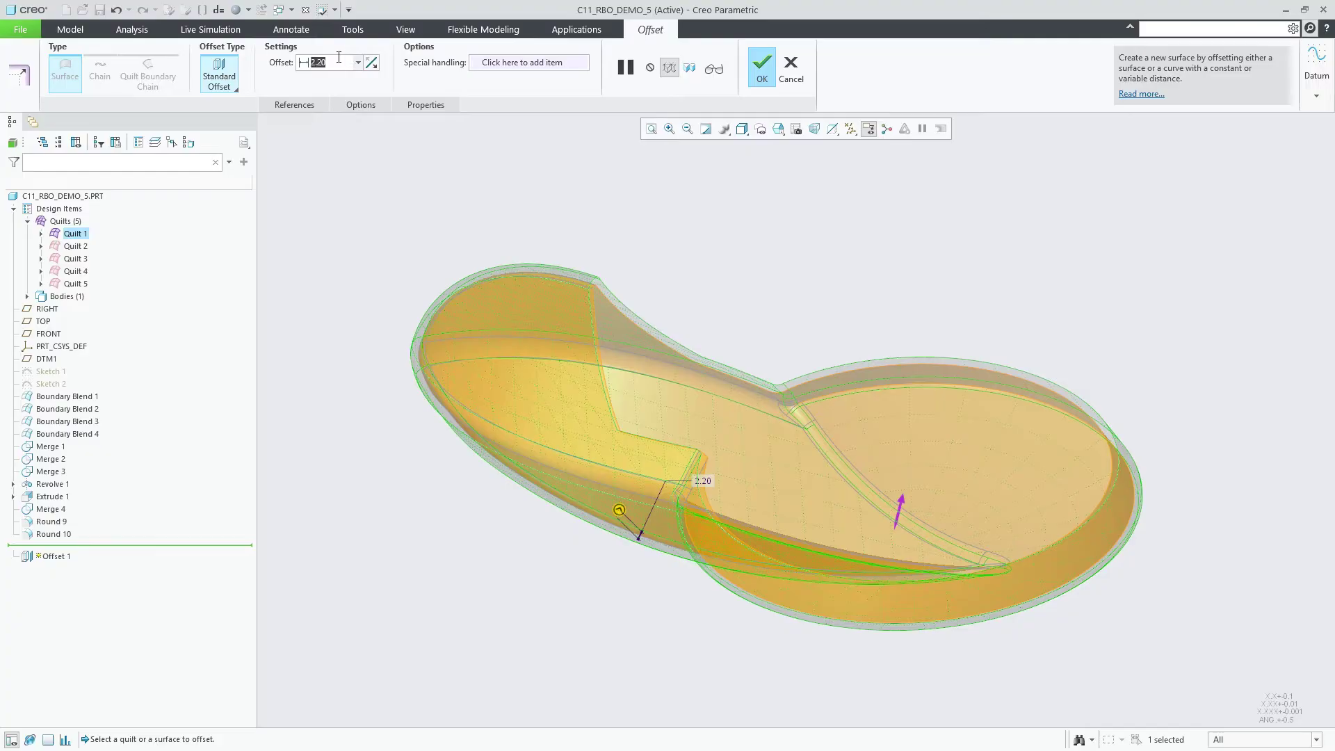
Test the rolling ball offset at distances of 3 and 5, and complete the feature at 6.
type("3")
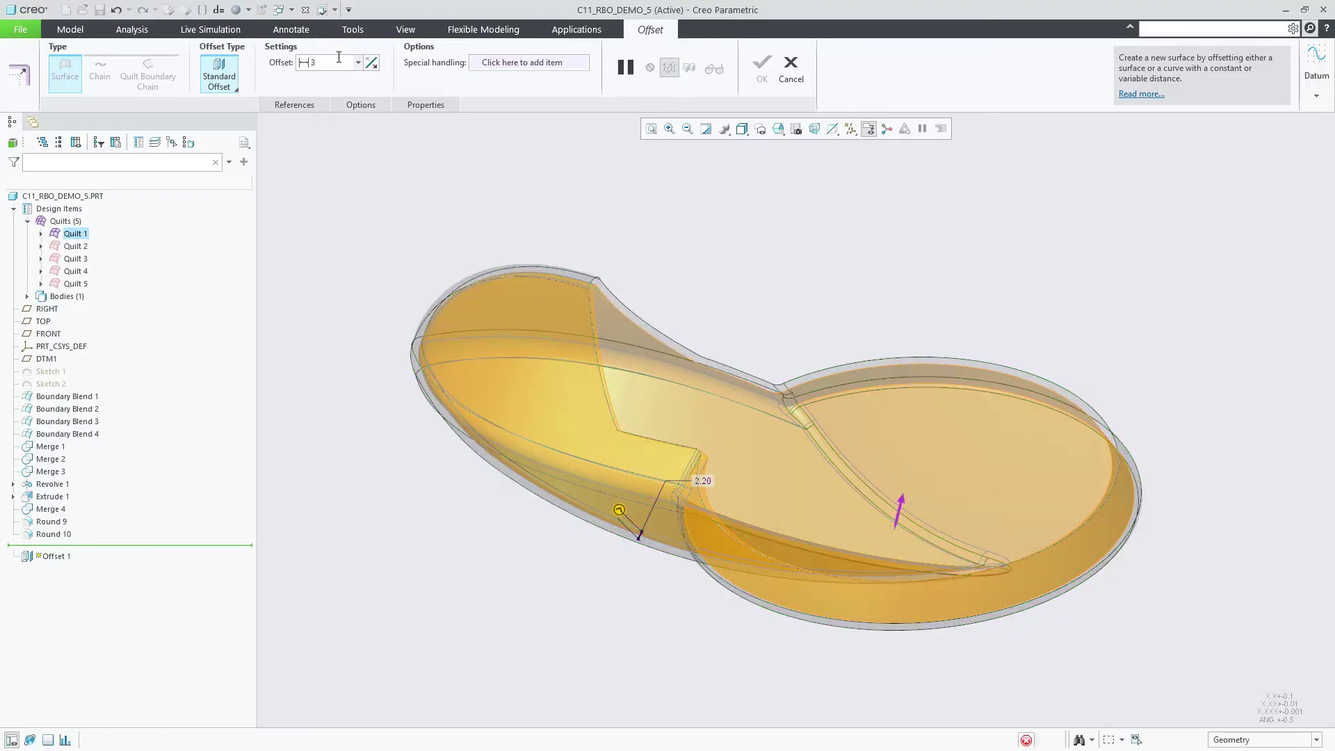
key("Return")
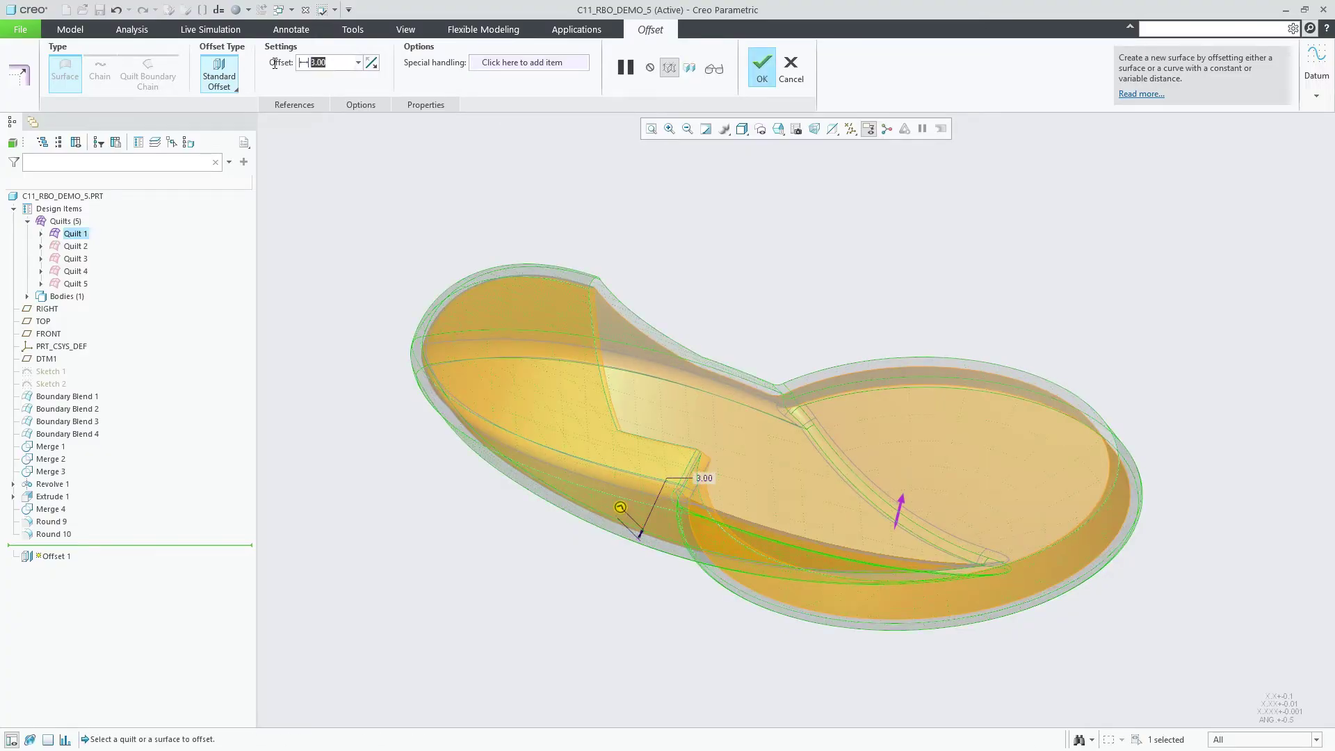
type("5")
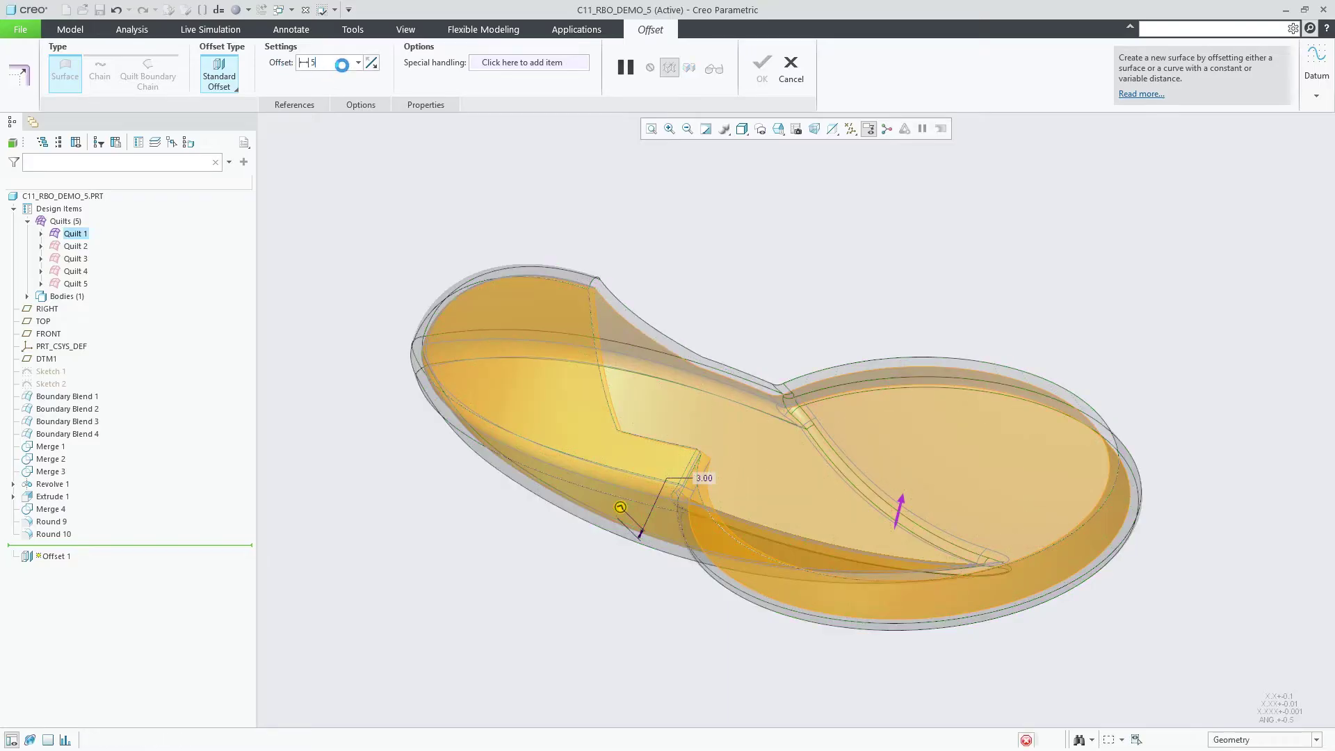
key("BackSpace")
type("6")
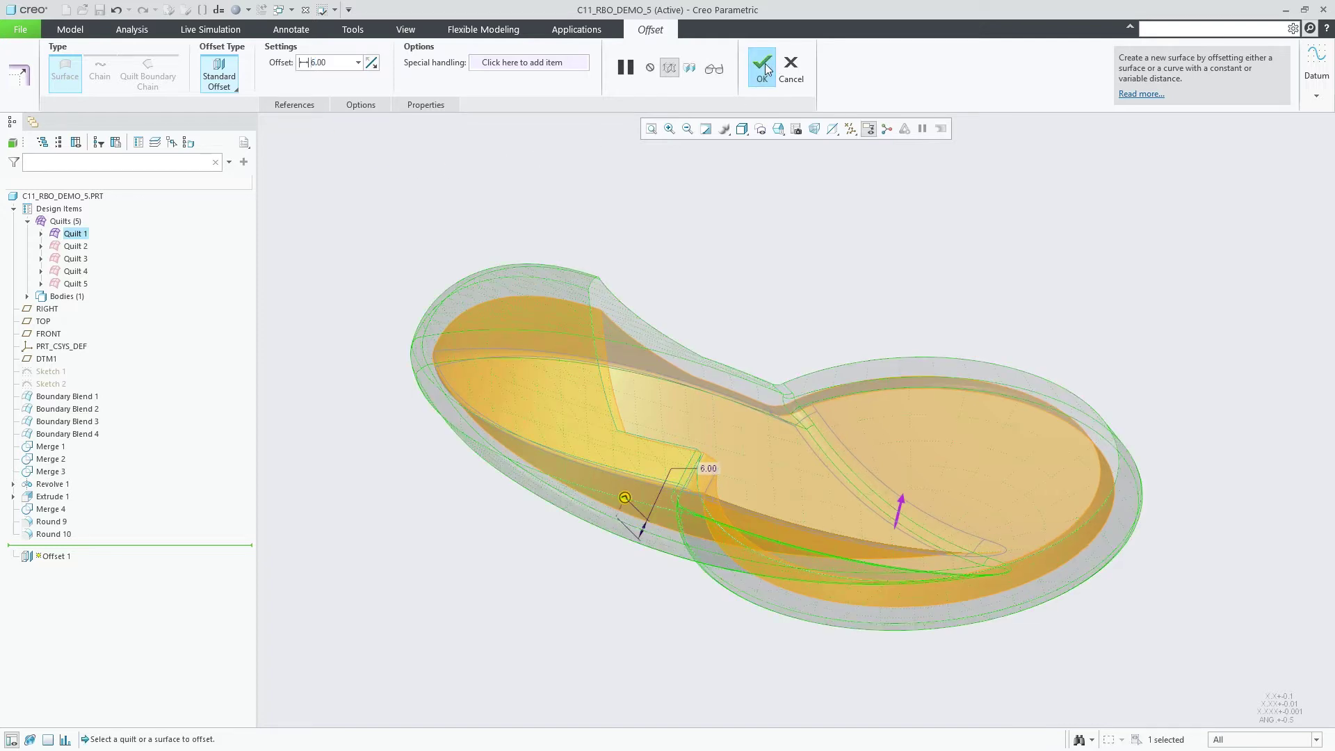
left_click(765, 64)
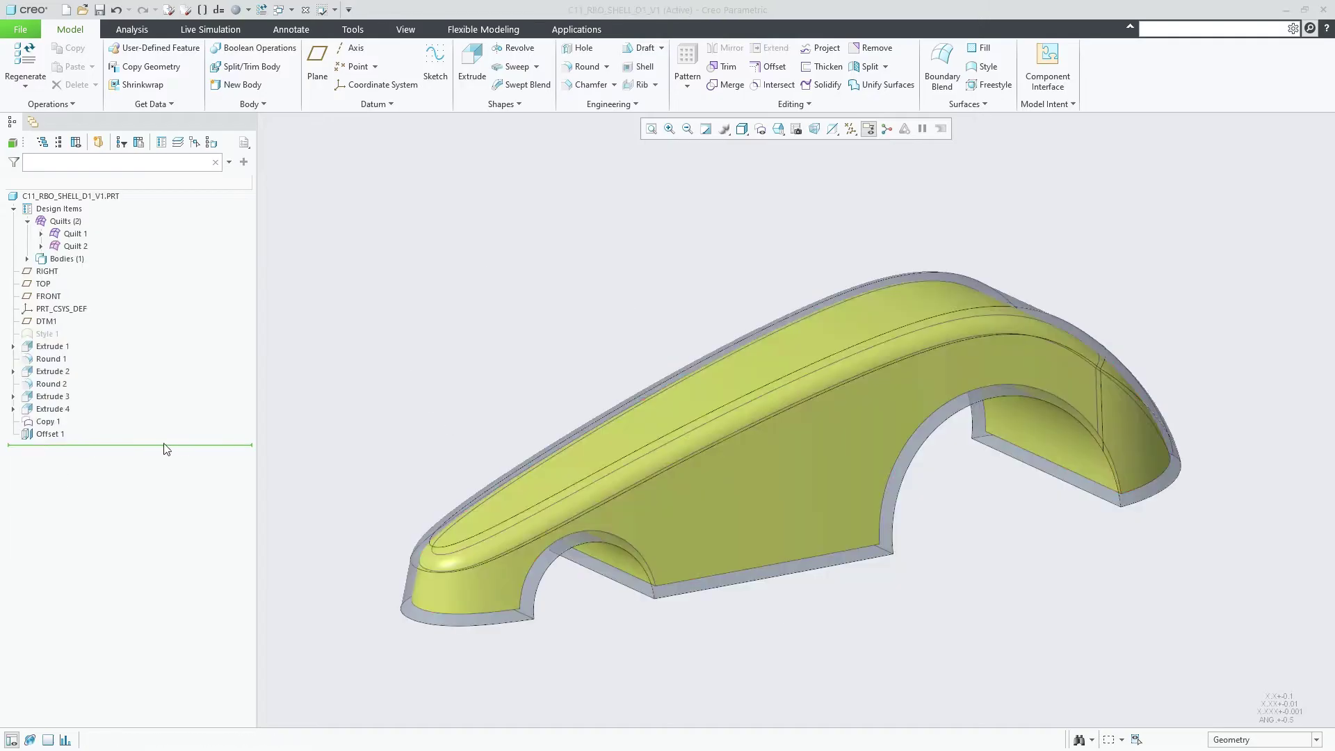
Redefine Offset 1 of the car-body shell with an offset of about 5.50 and the Rolling Ball method.
left_click(50, 433)
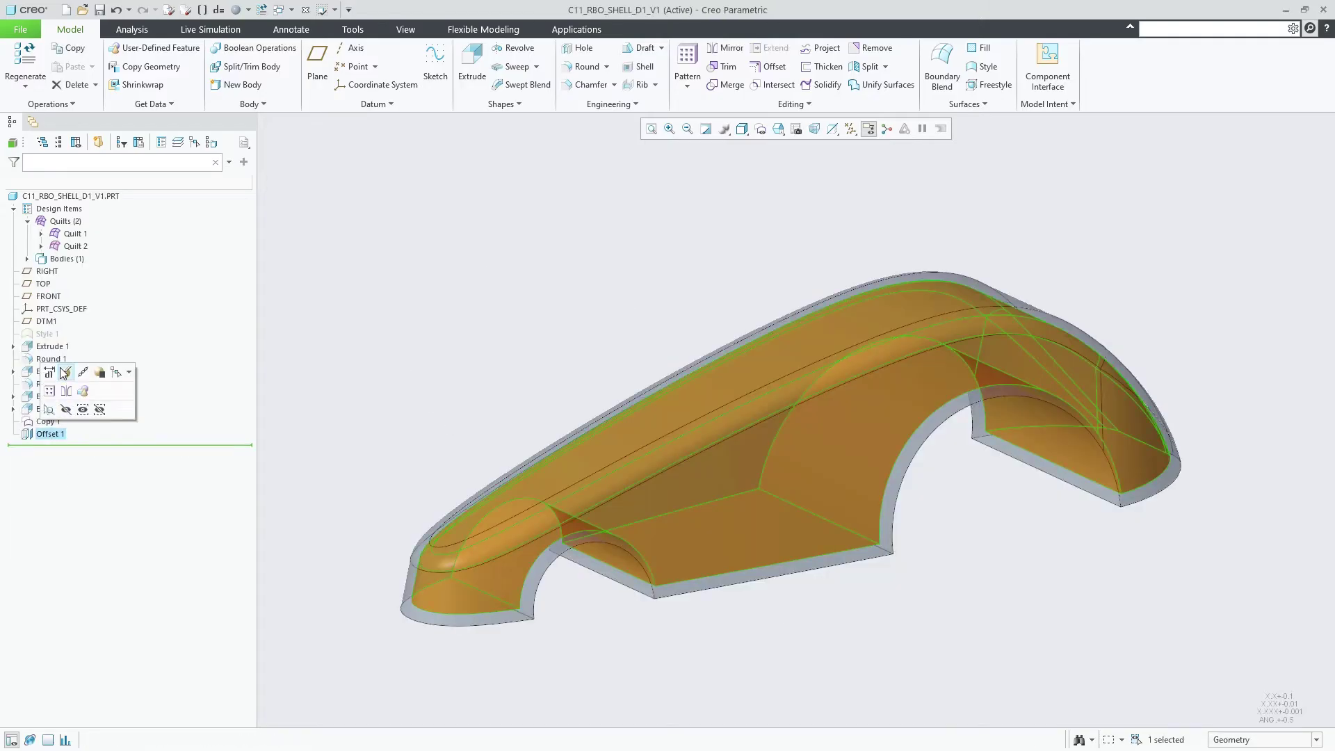
left_click(90, 370)
left_click_drag(432, 522, 445, 522)
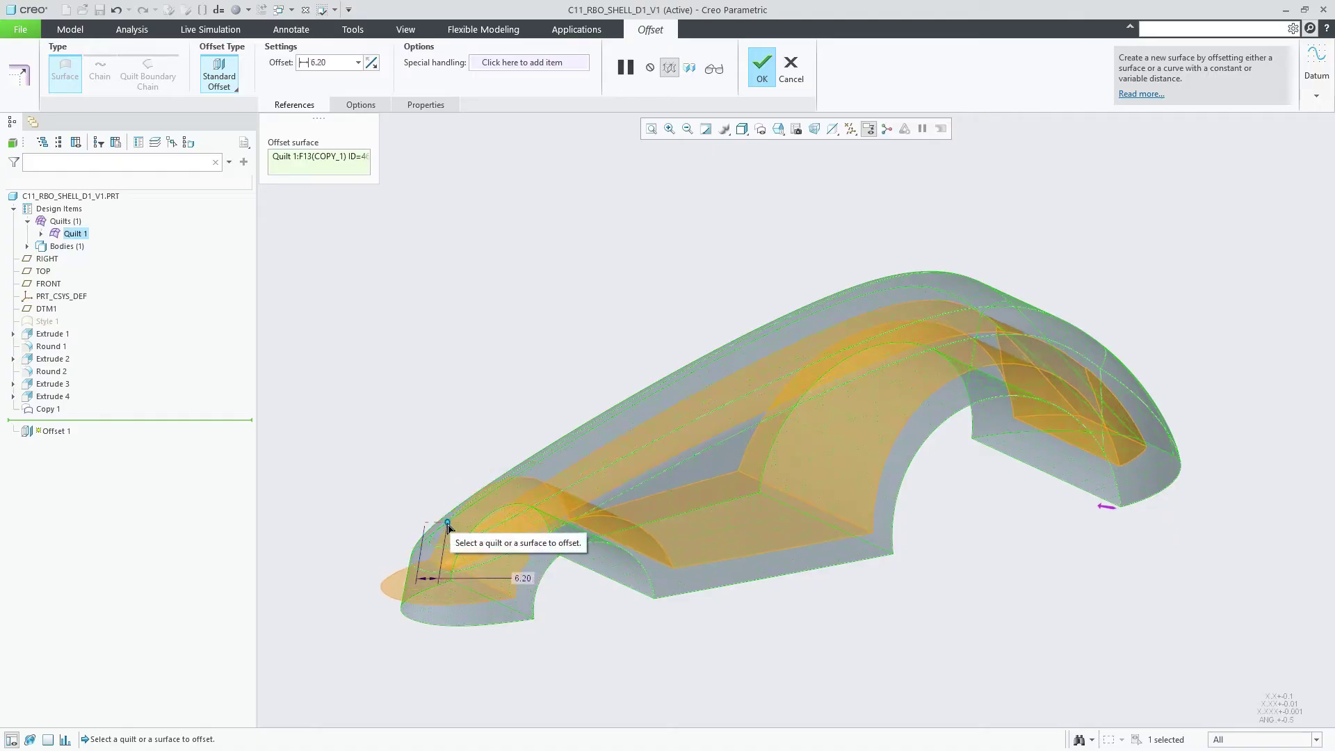
left_click(361, 105)
left_click(423, 157)
left_click(390, 207)
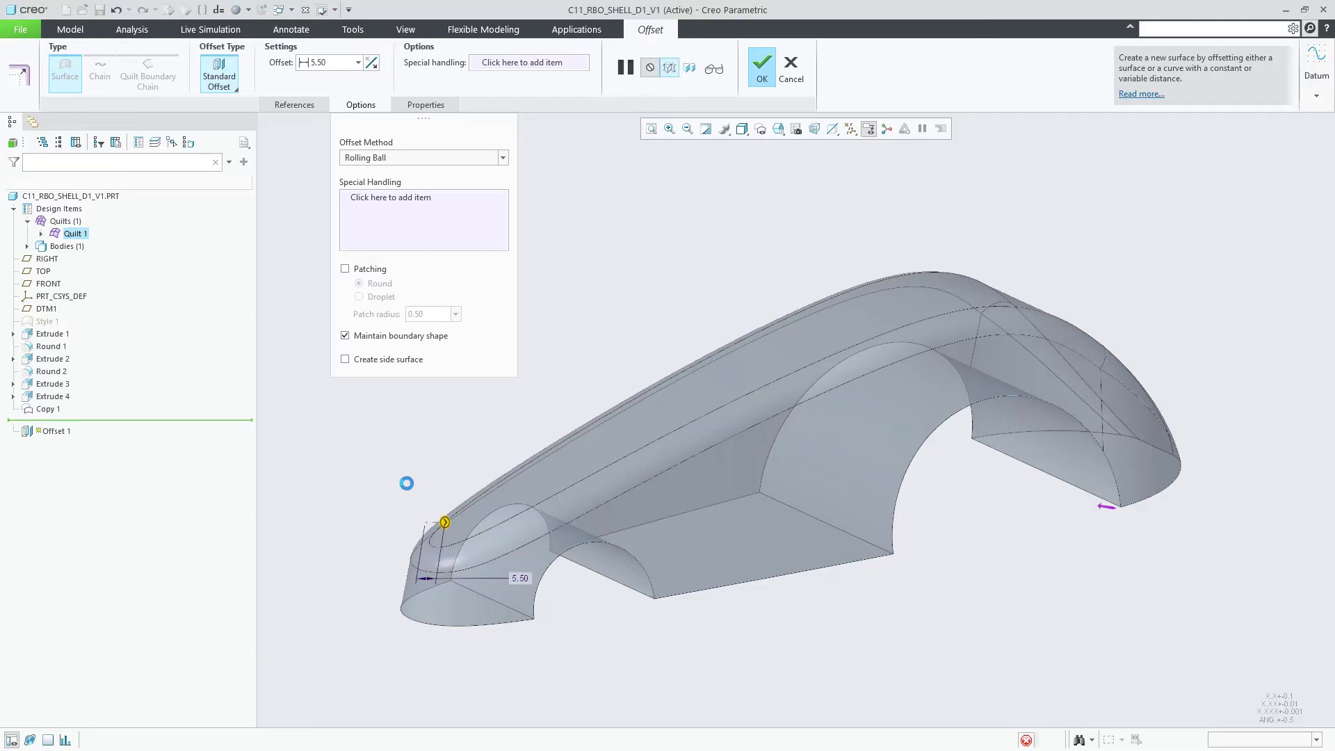
Test the shell's rolling ball offset at 6, 7 and 10, and complete the feature at 15.
left_click(349, 62)
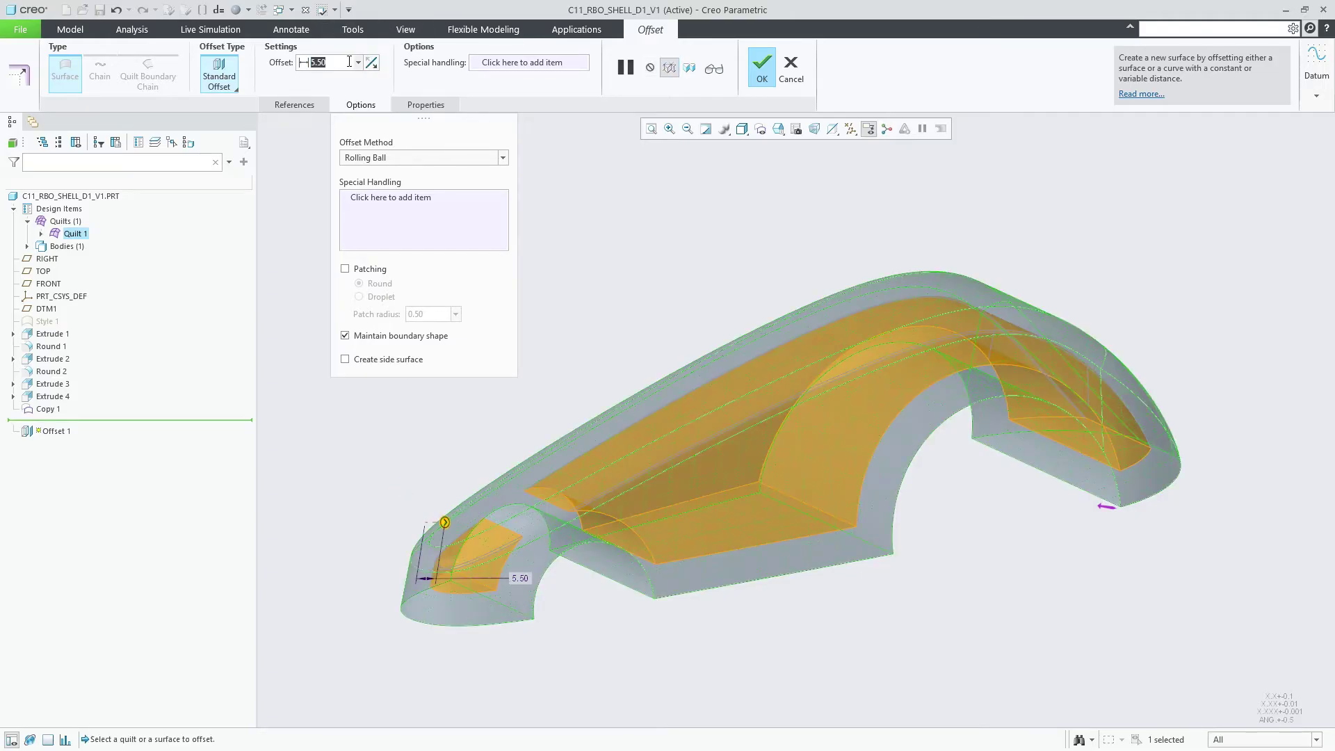
type("6")
key("Return")
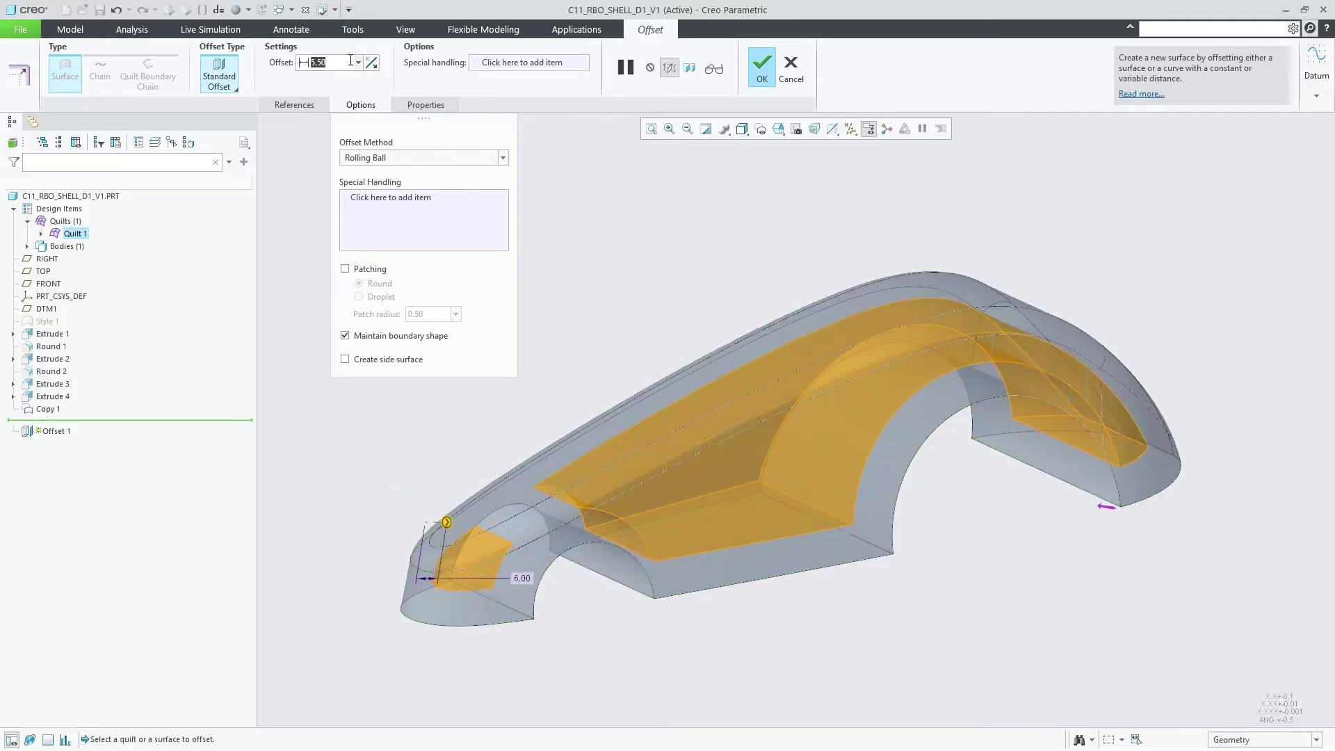
type("7")
key("Return")
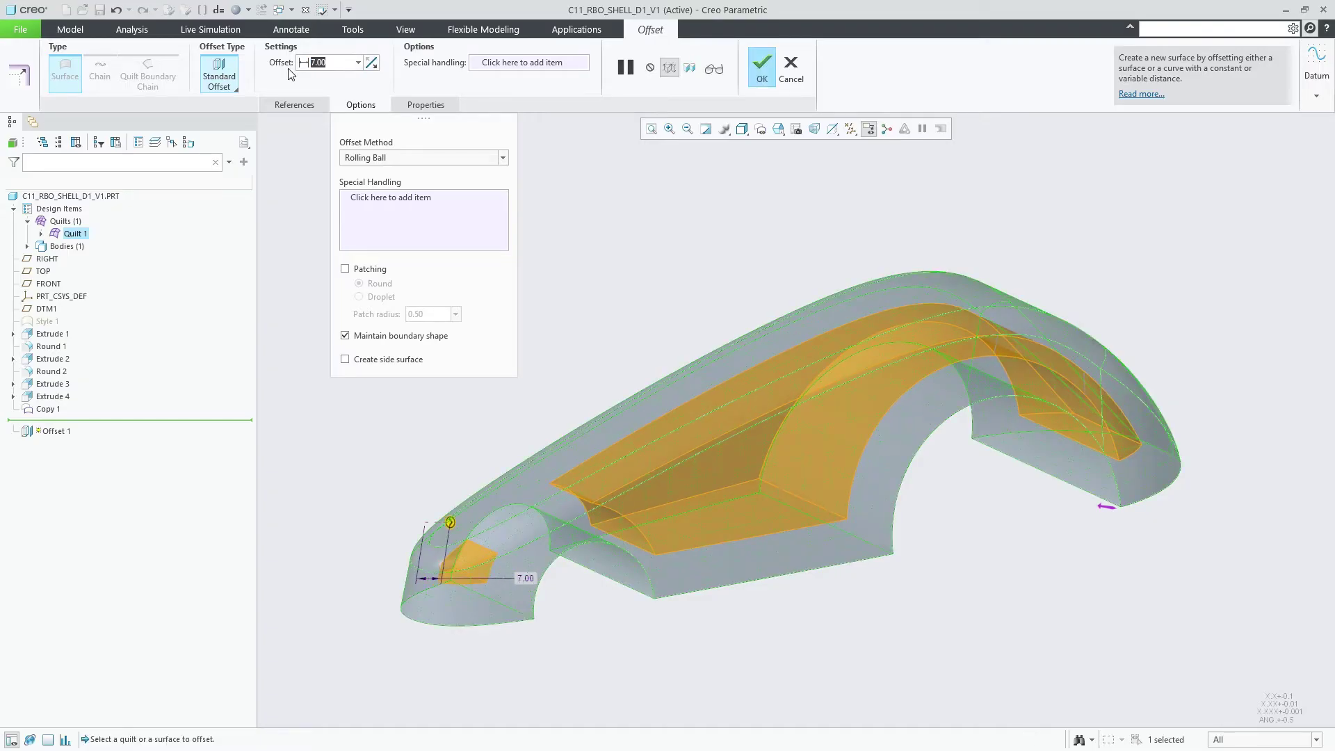
type("10")
key("Return")
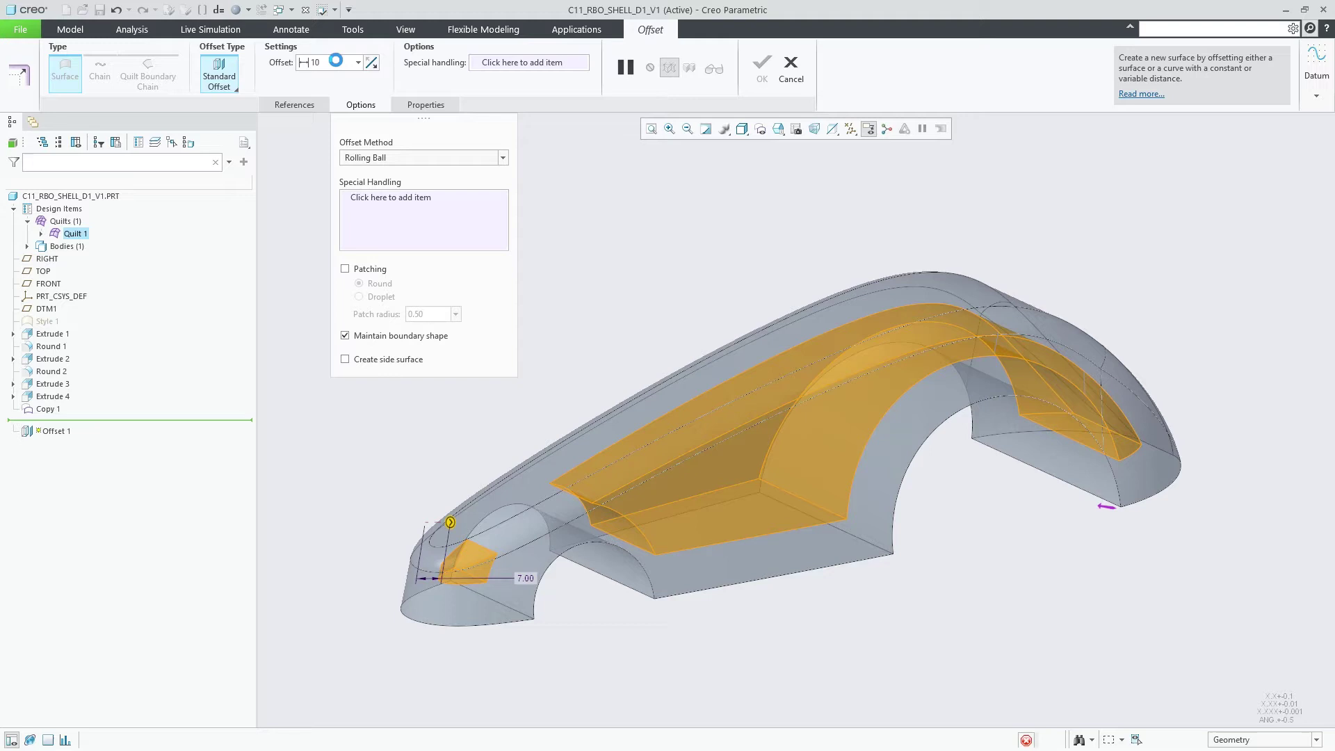
type("15")
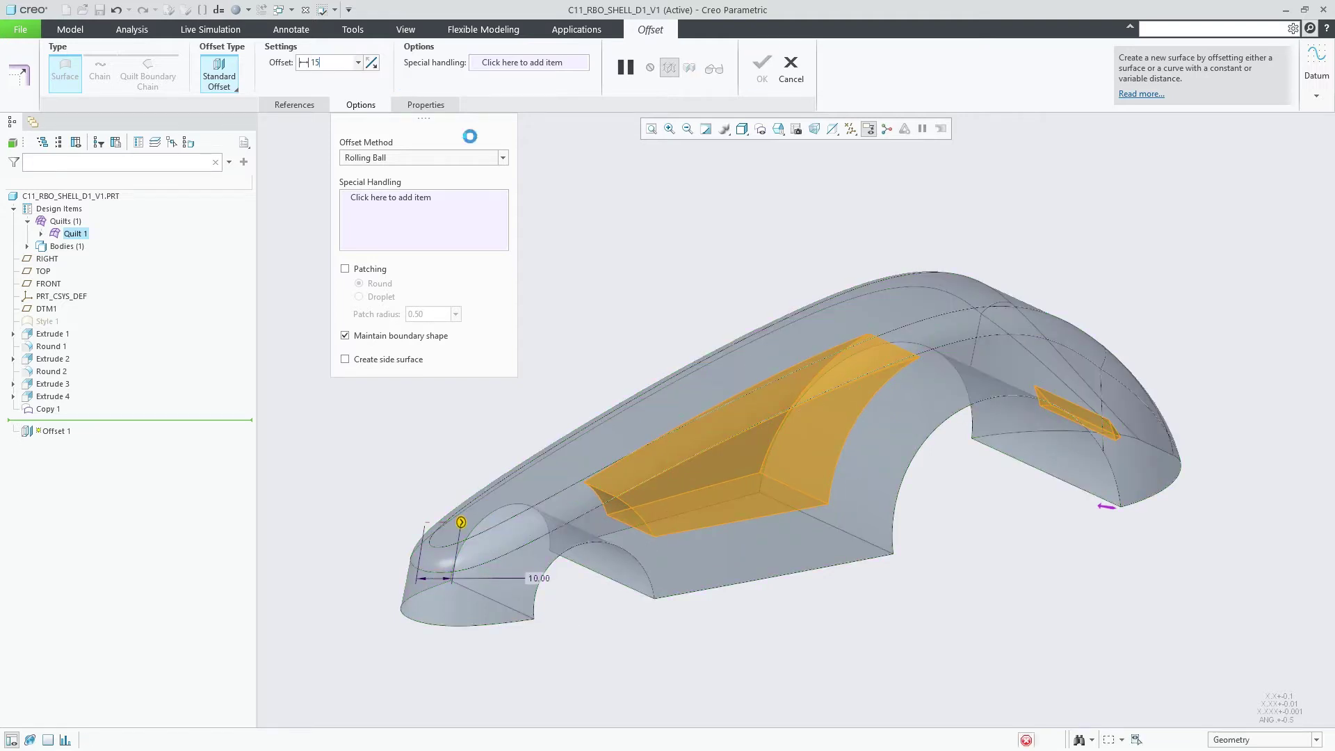
key("Return")
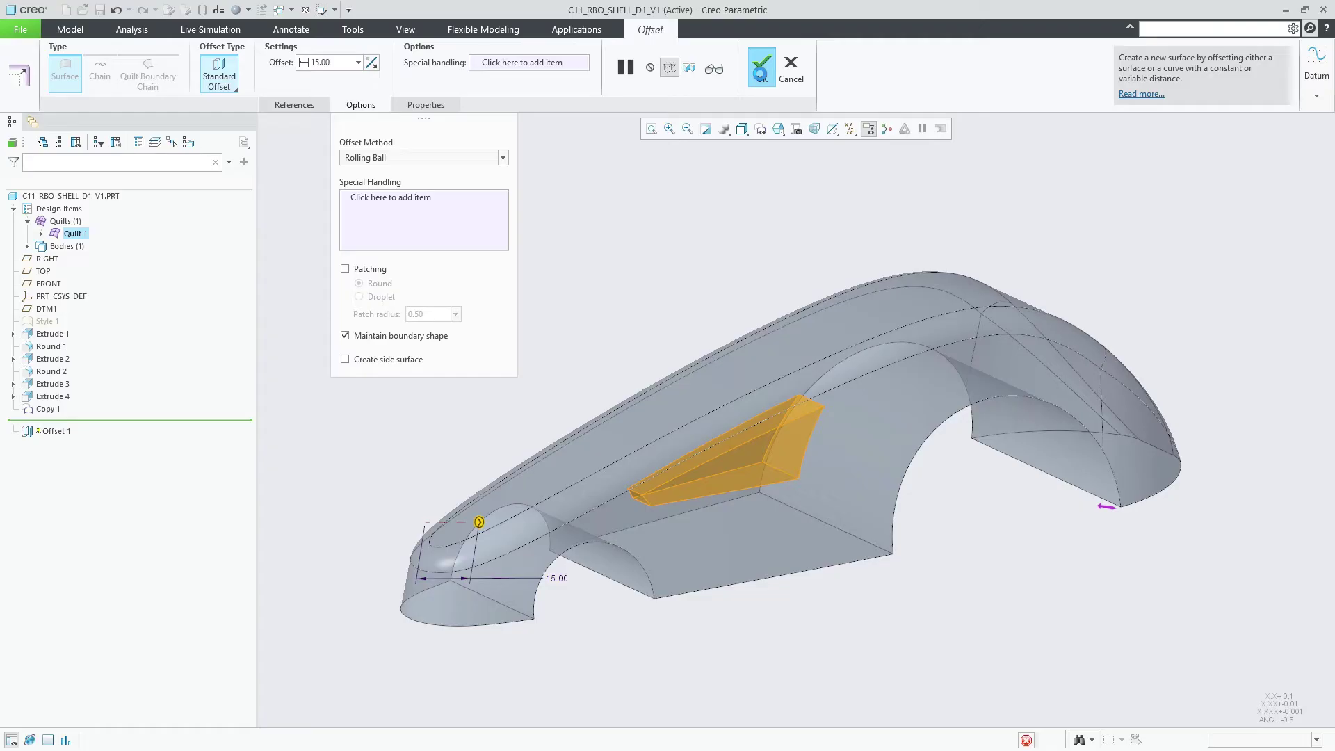
left_click(761, 71)
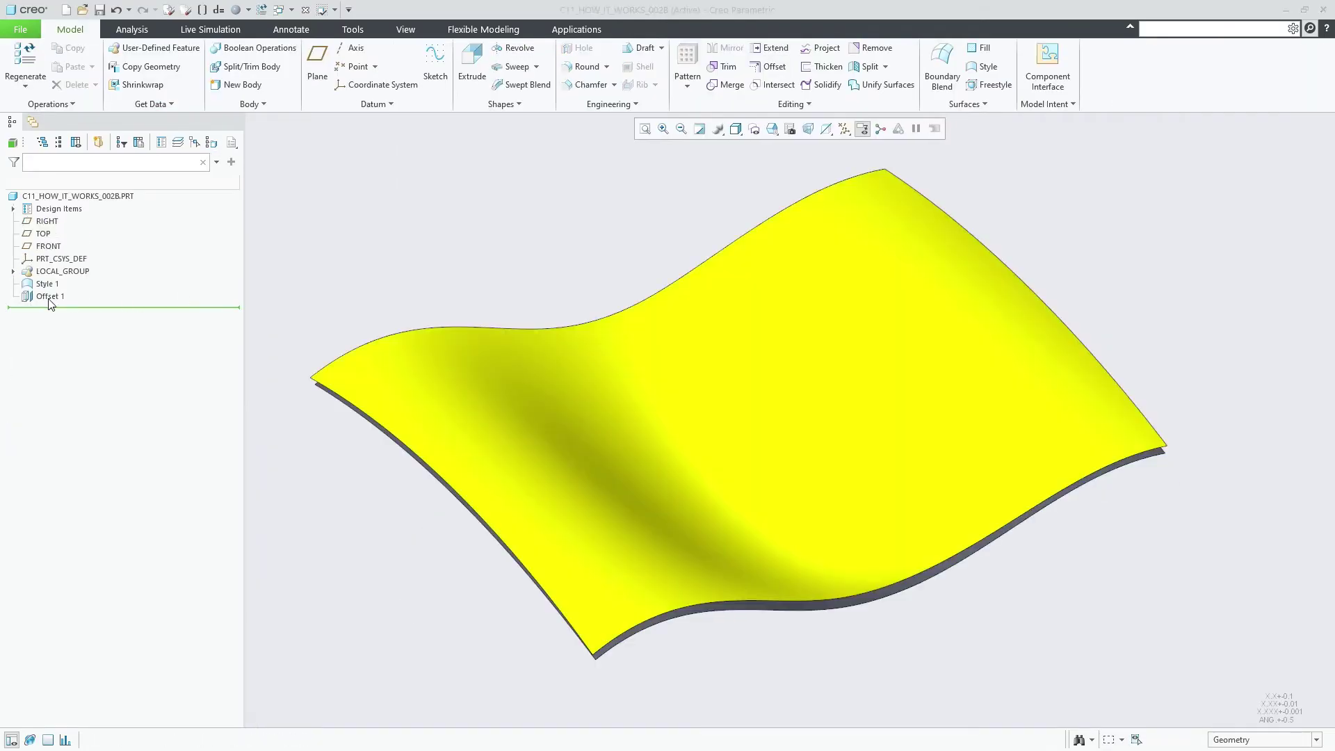
Redefine Offset 1 of the wavy surface, enlarging its offset distance to about 60.90.
left_click(50, 296)
left_click(67, 255)
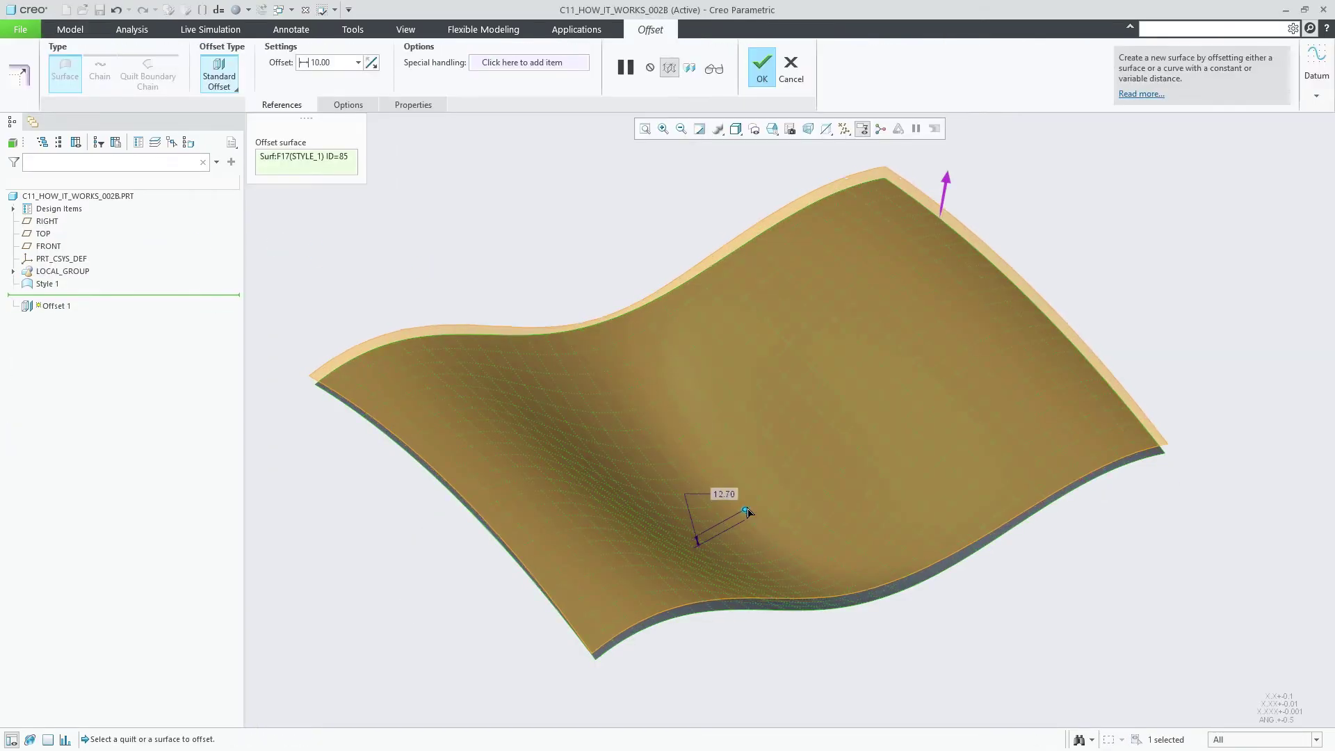
left_click_drag(743, 495, 735, 475)
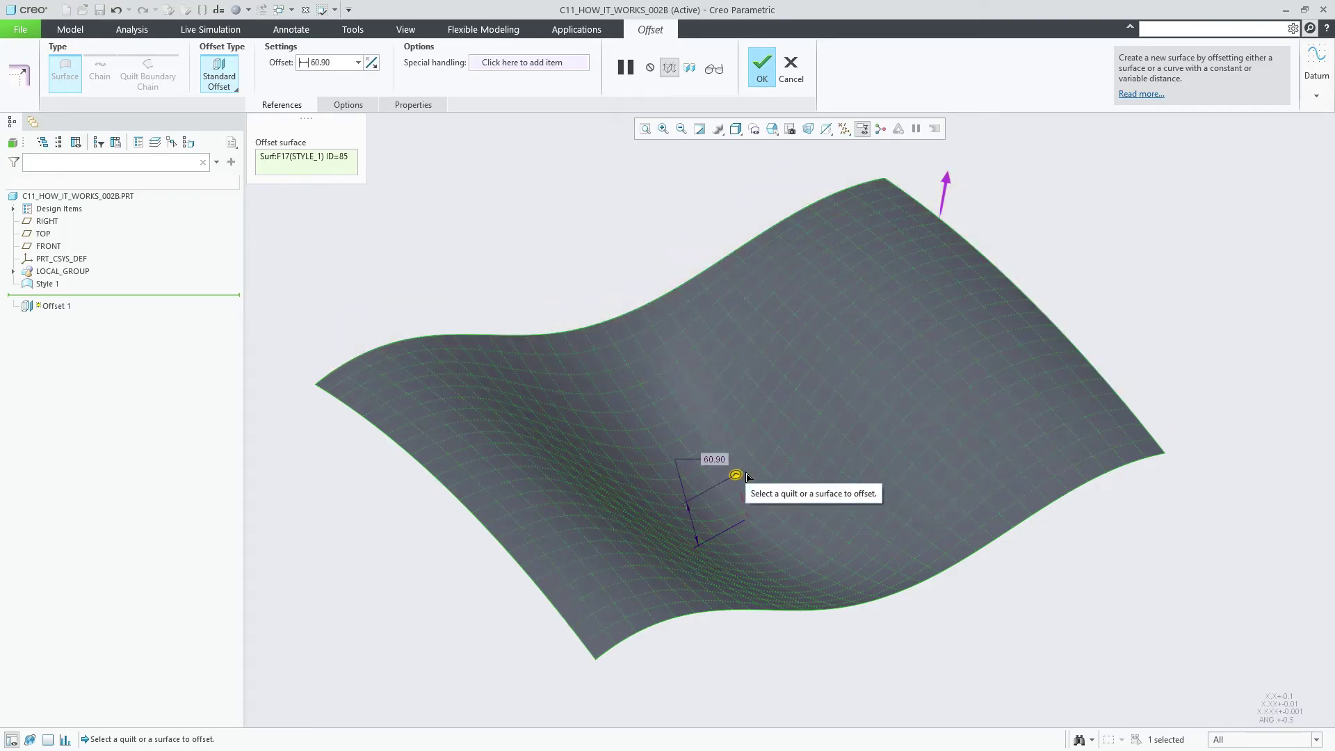
Switch the wavy surface's offset method to Rolling Ball and increase the offset distance to about 106.10.
left_click(347, 105)
left_click(376, 157)
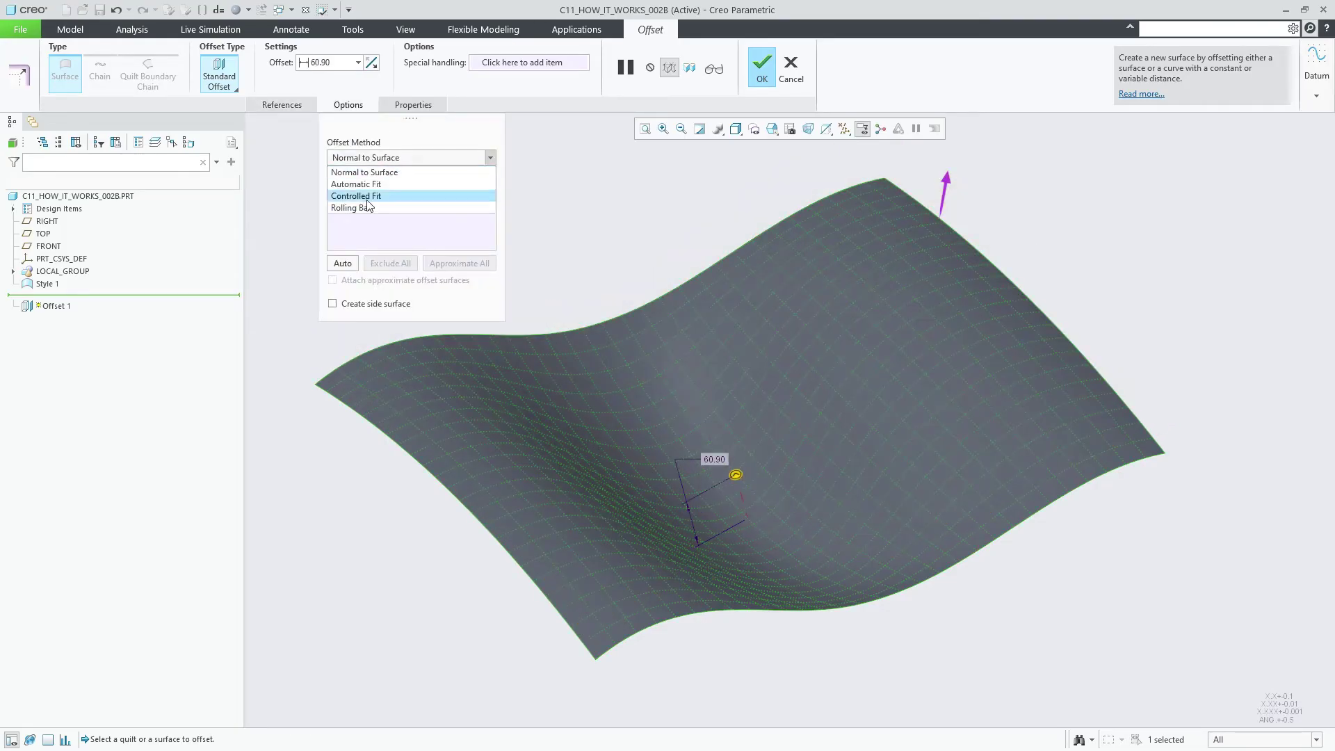
left_click(360, 209)
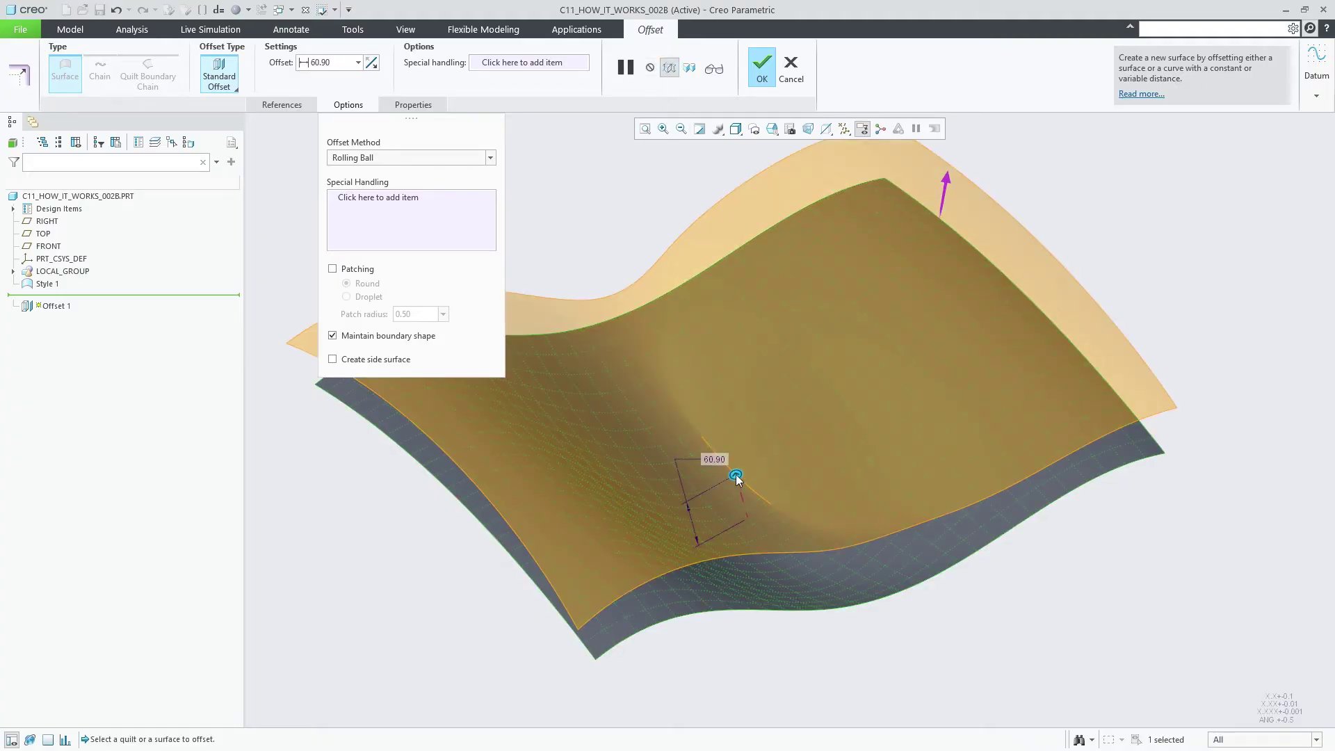
left_click_drag(736, 475, 737, 443)
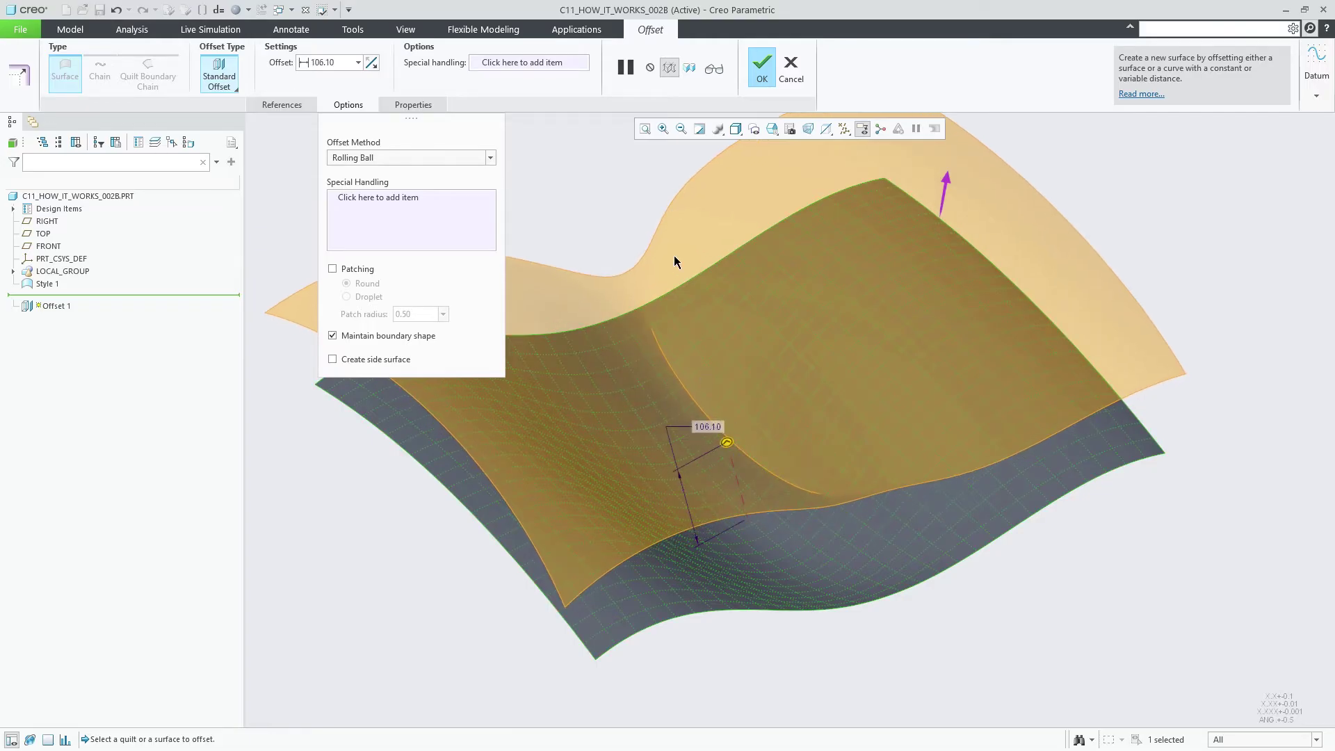
Verify the offset geometry, read the recommended action in the notifications for Offset 1, and resume editing the feature.
left_click(713, 68)
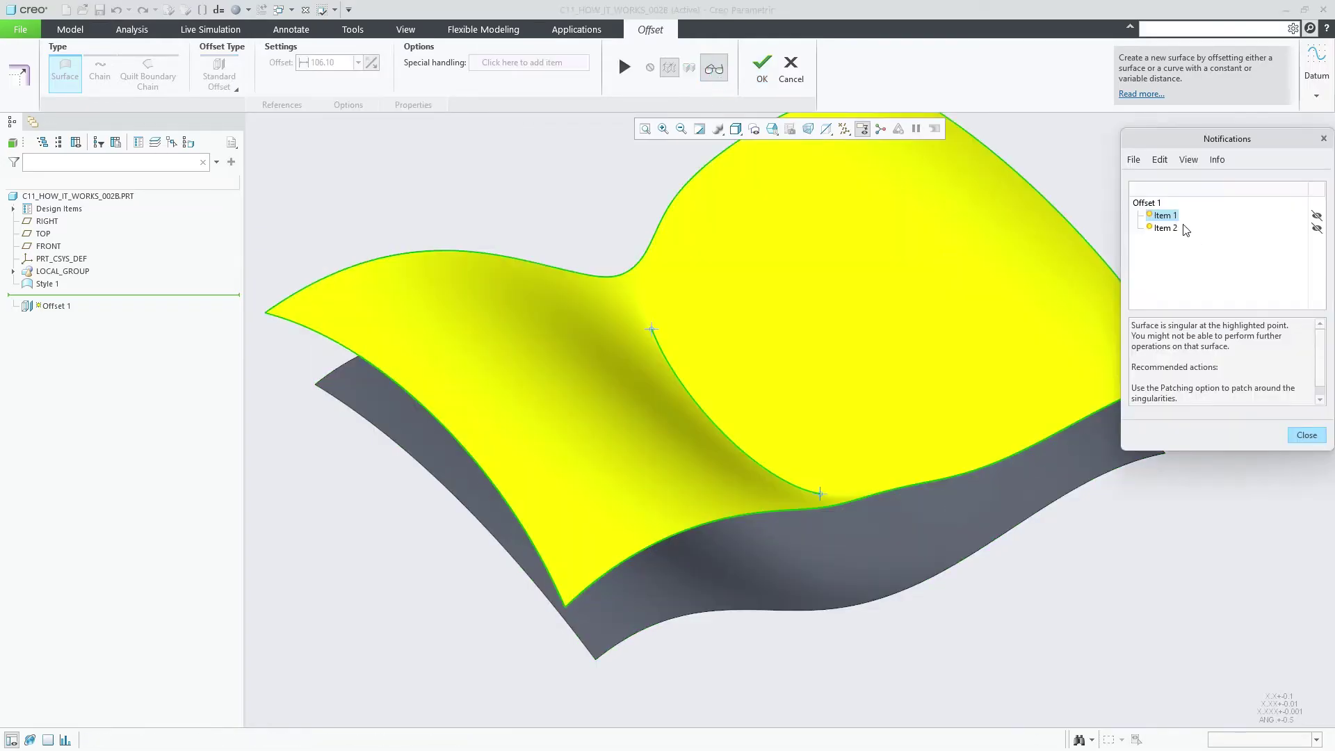
triple_click(1217, 394)
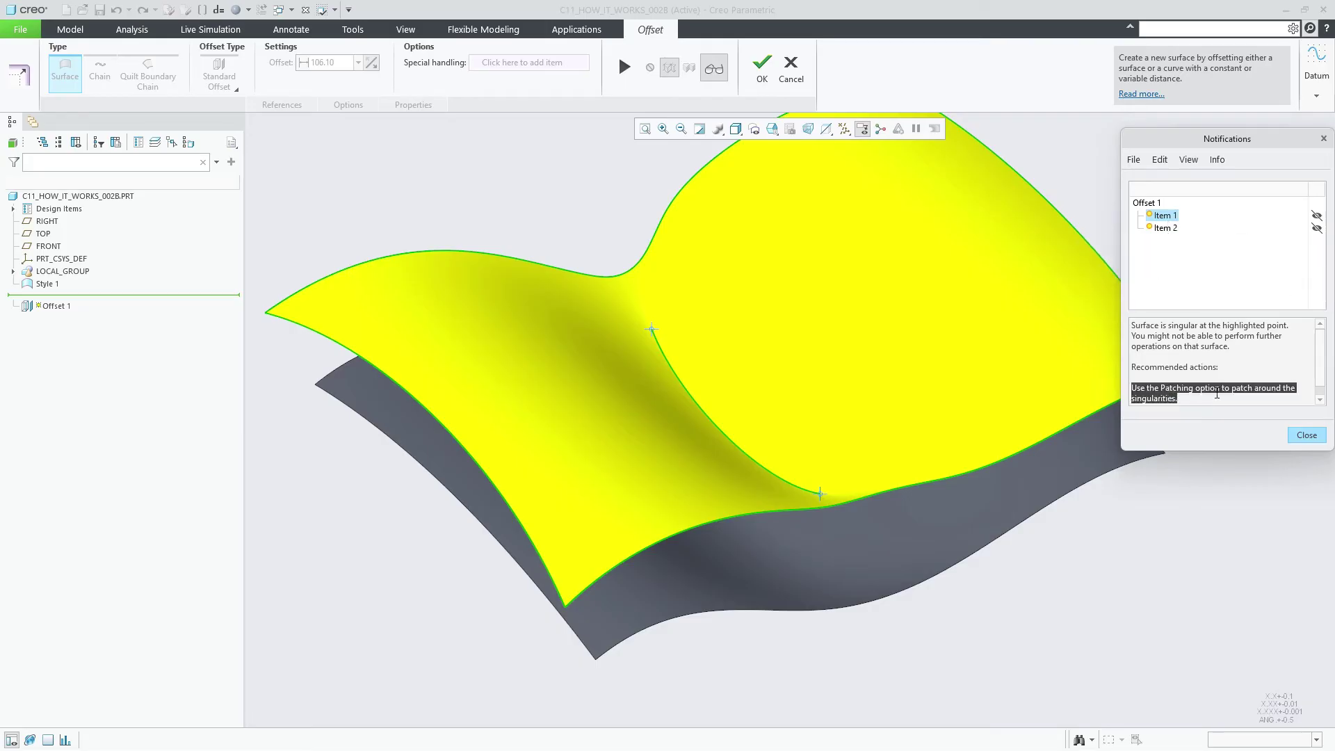
left_click(1306, 436)
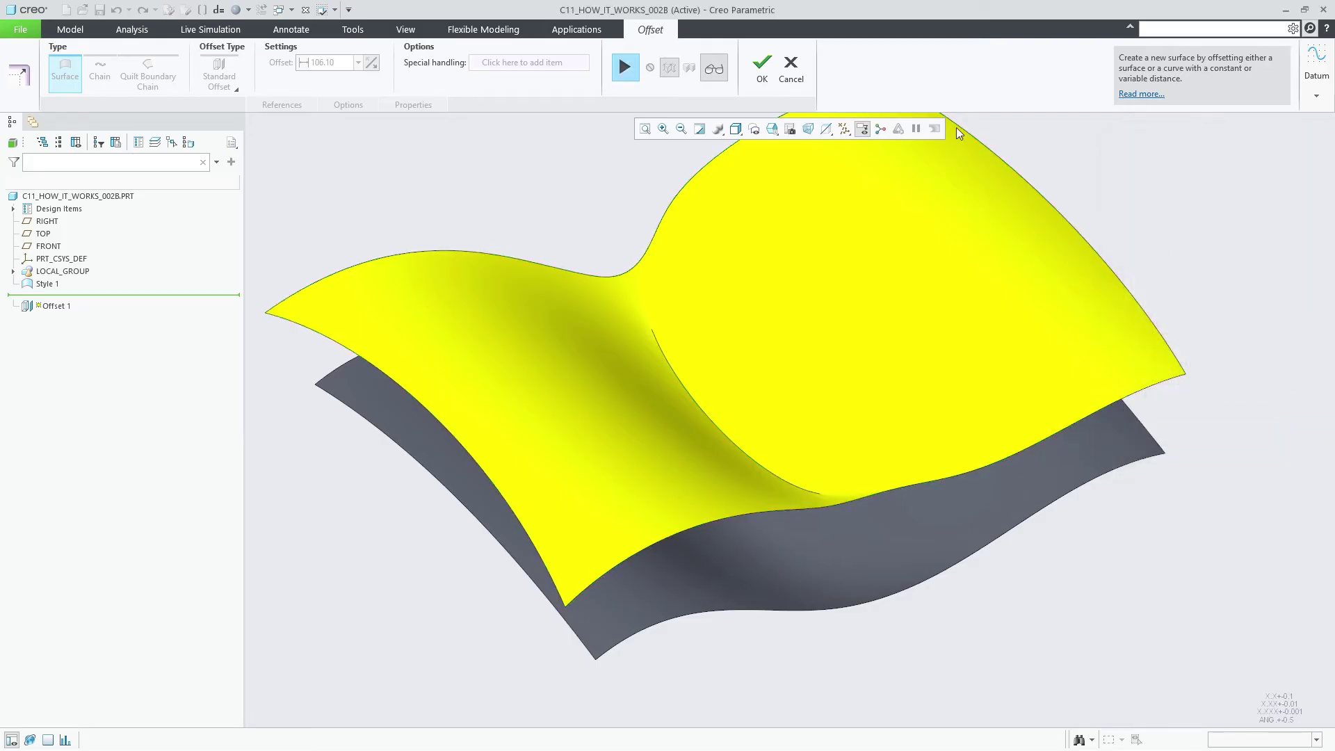
left_click(625, 67)
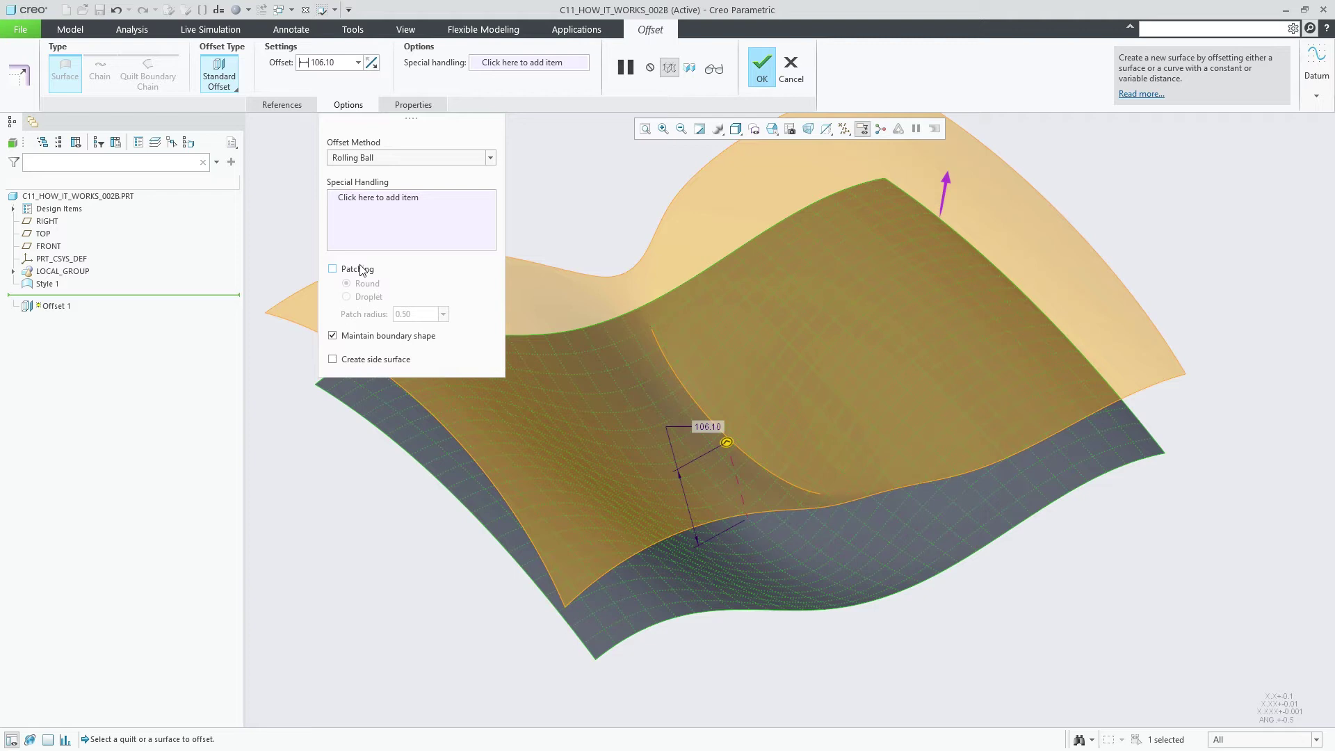
Enable round patching with a patch radius of 10 on the rolling ball offset and complete the feature.
left_click(340, 271)
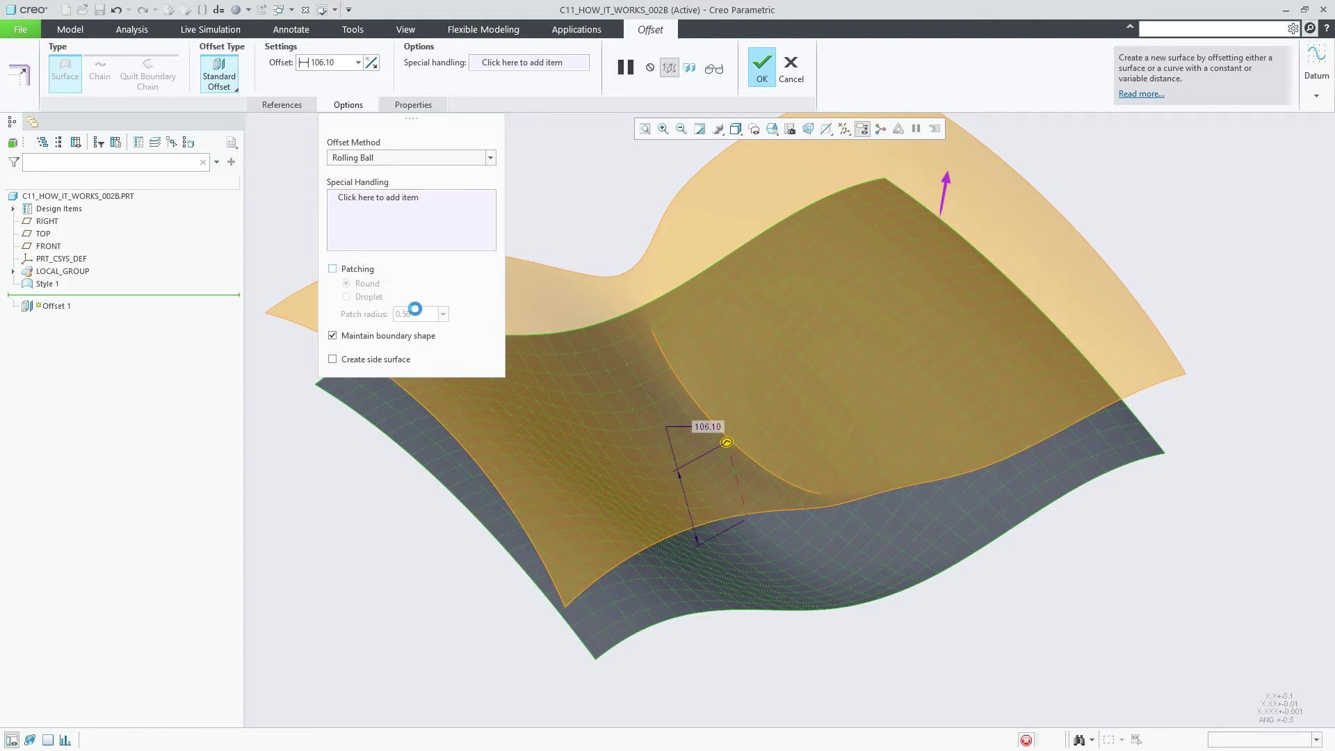
type("10")
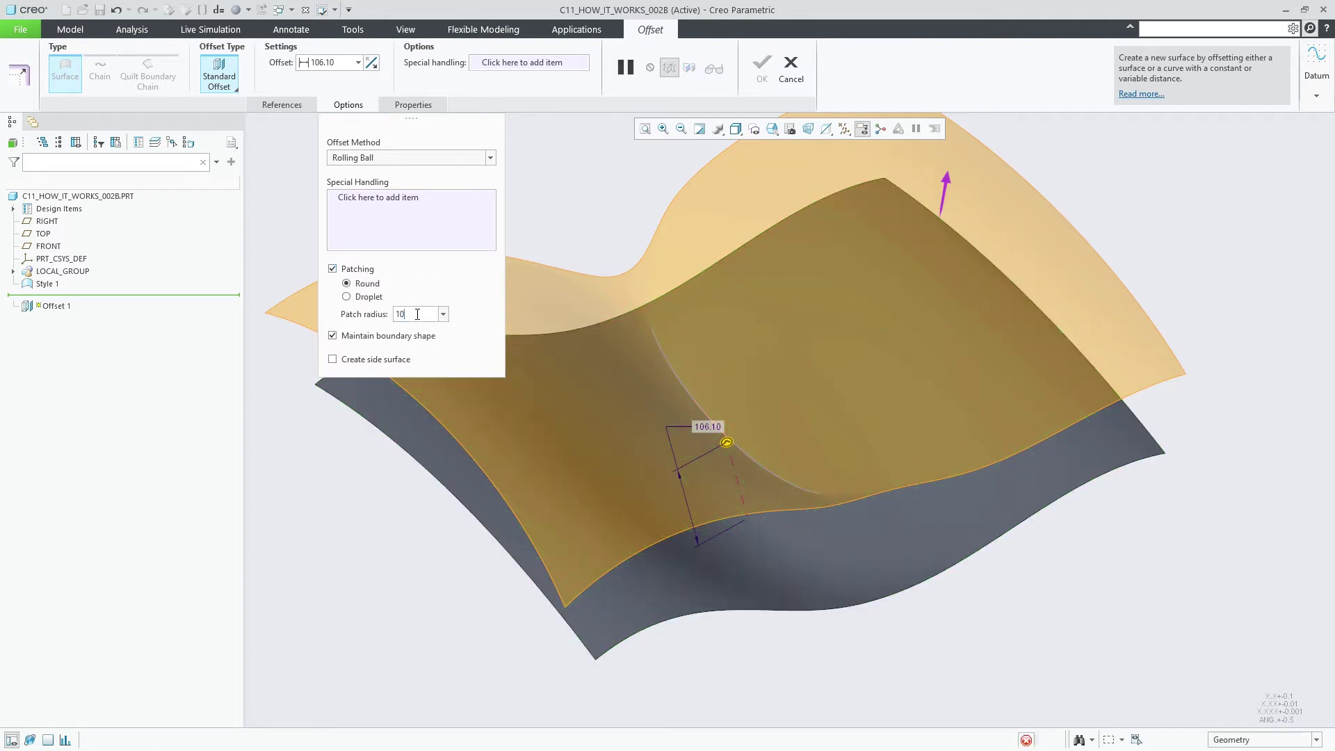
key("Return")
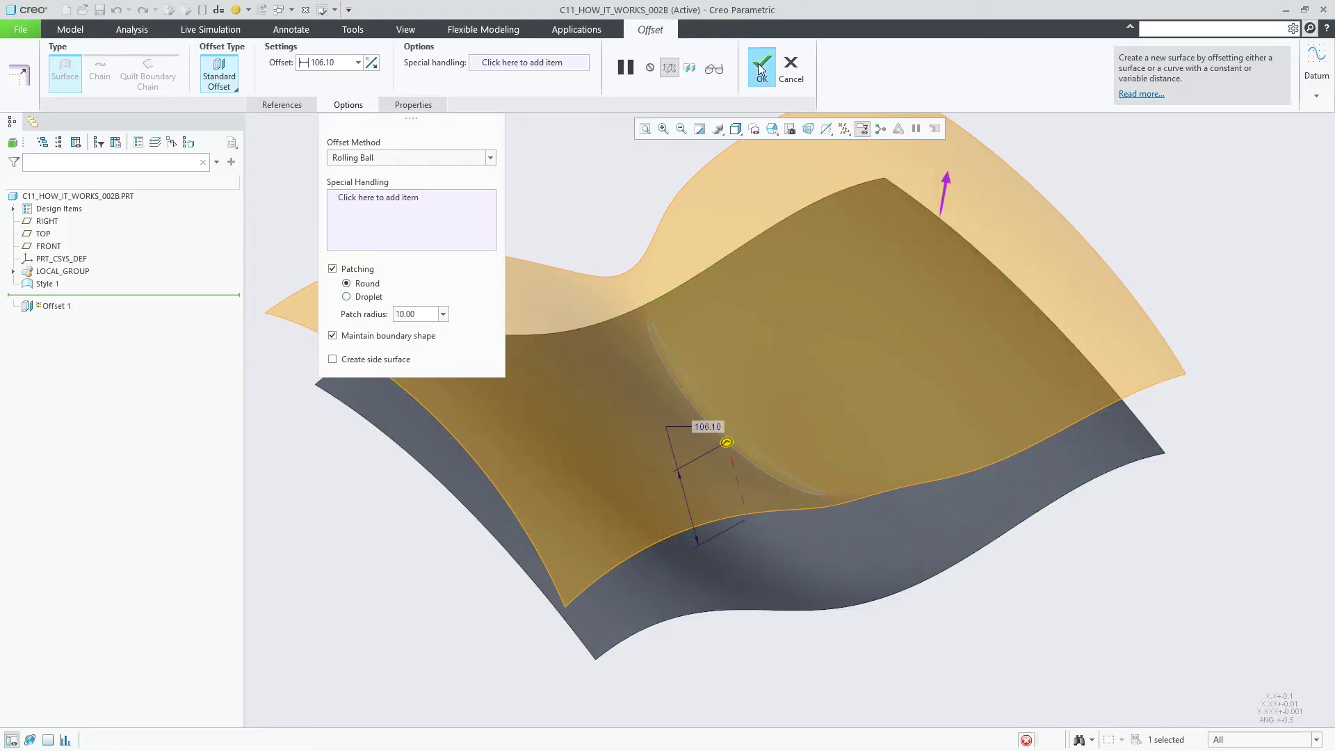
left_click(760, 68)
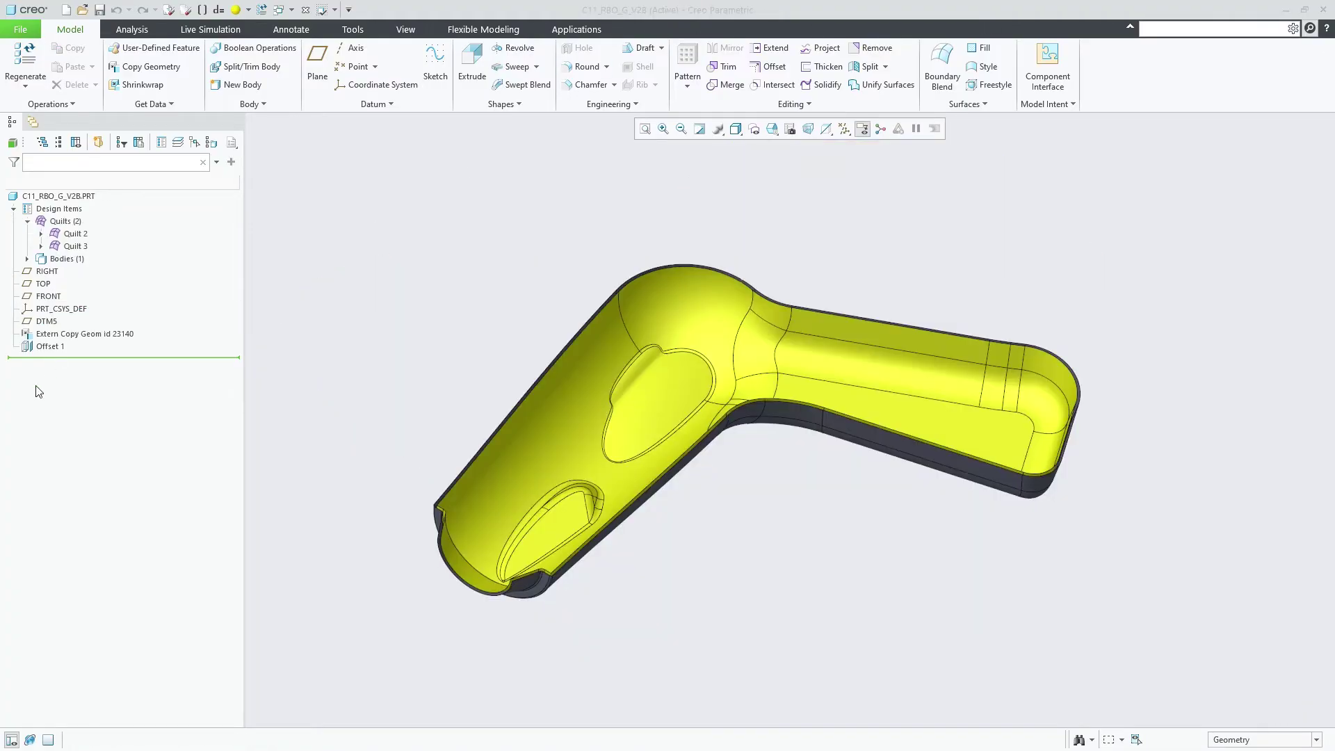
Redefine Offset 1 of the handle-shaped quilt, enlarging its offset distance to about 3.40.
left_click(49, 346)
left_click(79, 285)
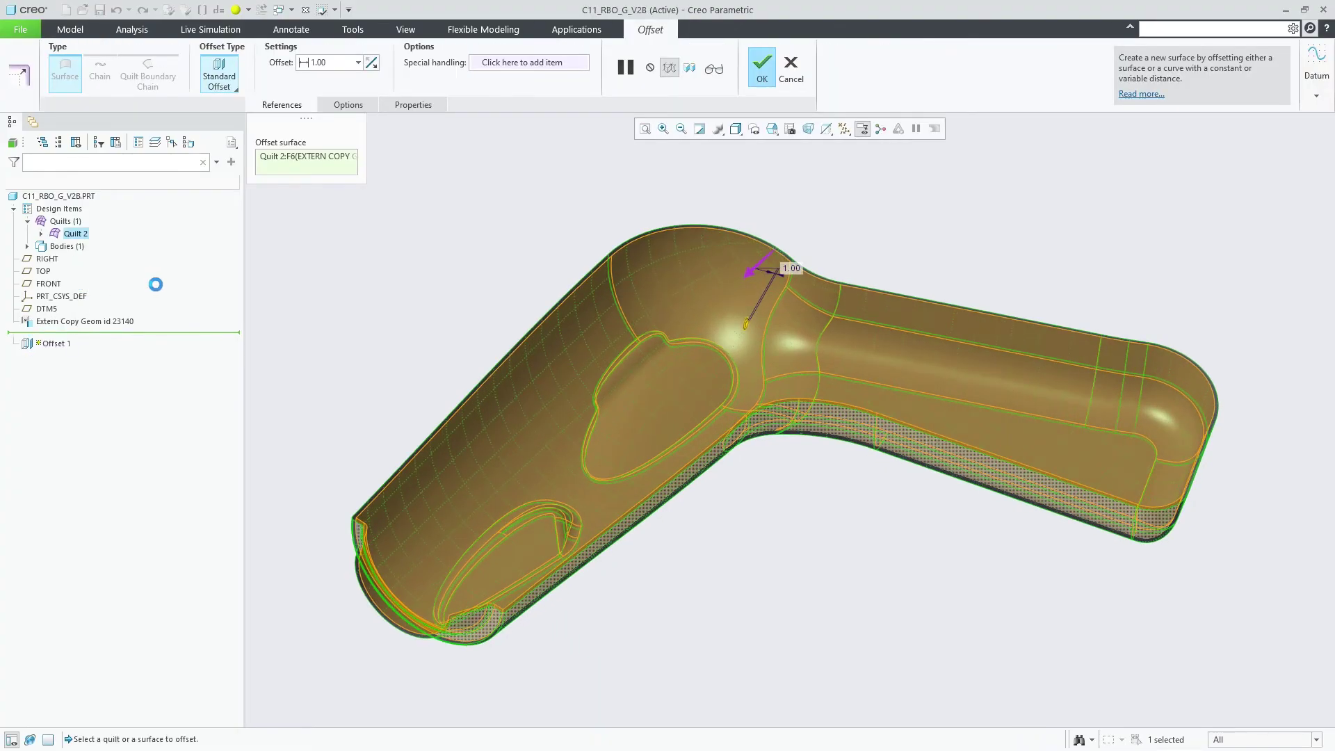
scroll(695, 334, "up", 6)
left_click_drag(909, 300, 898, 293)
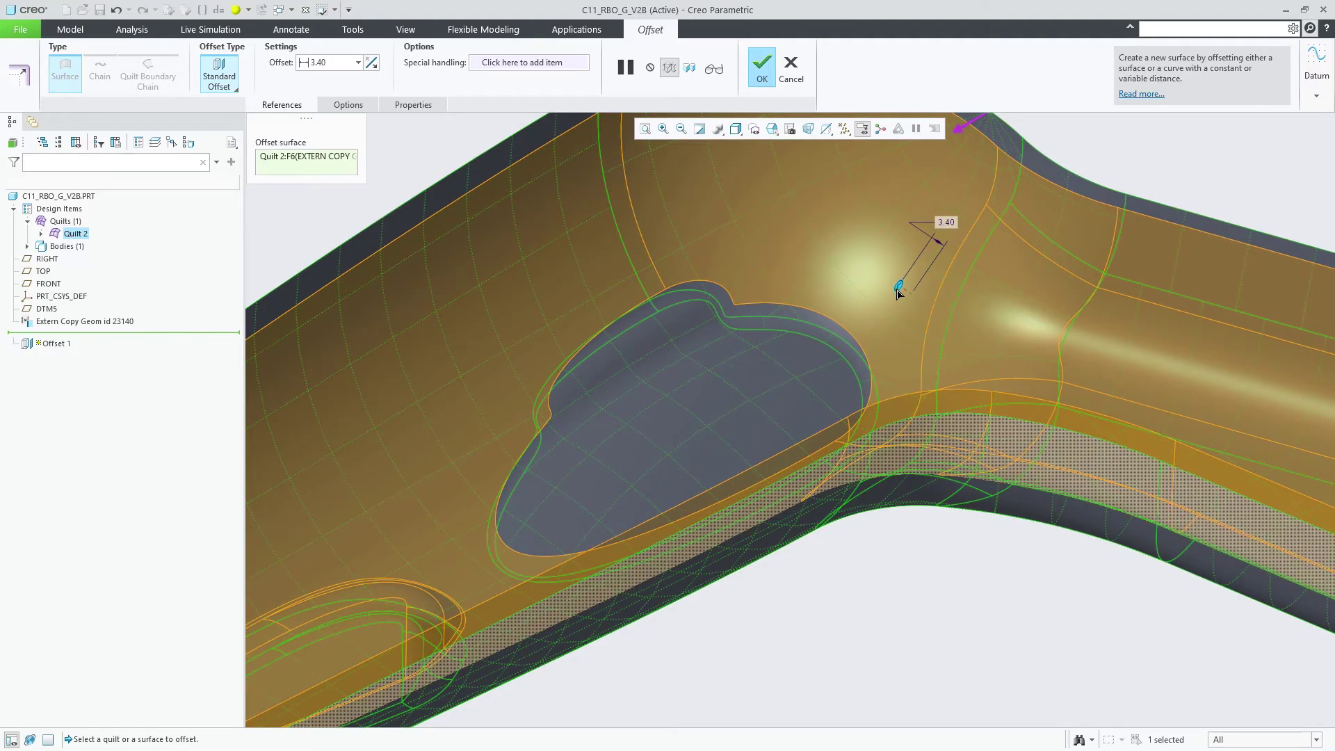
Set the handle offset distance to 3.50 and switch the offset method to Rolling Ball.
left_click(358, 62)
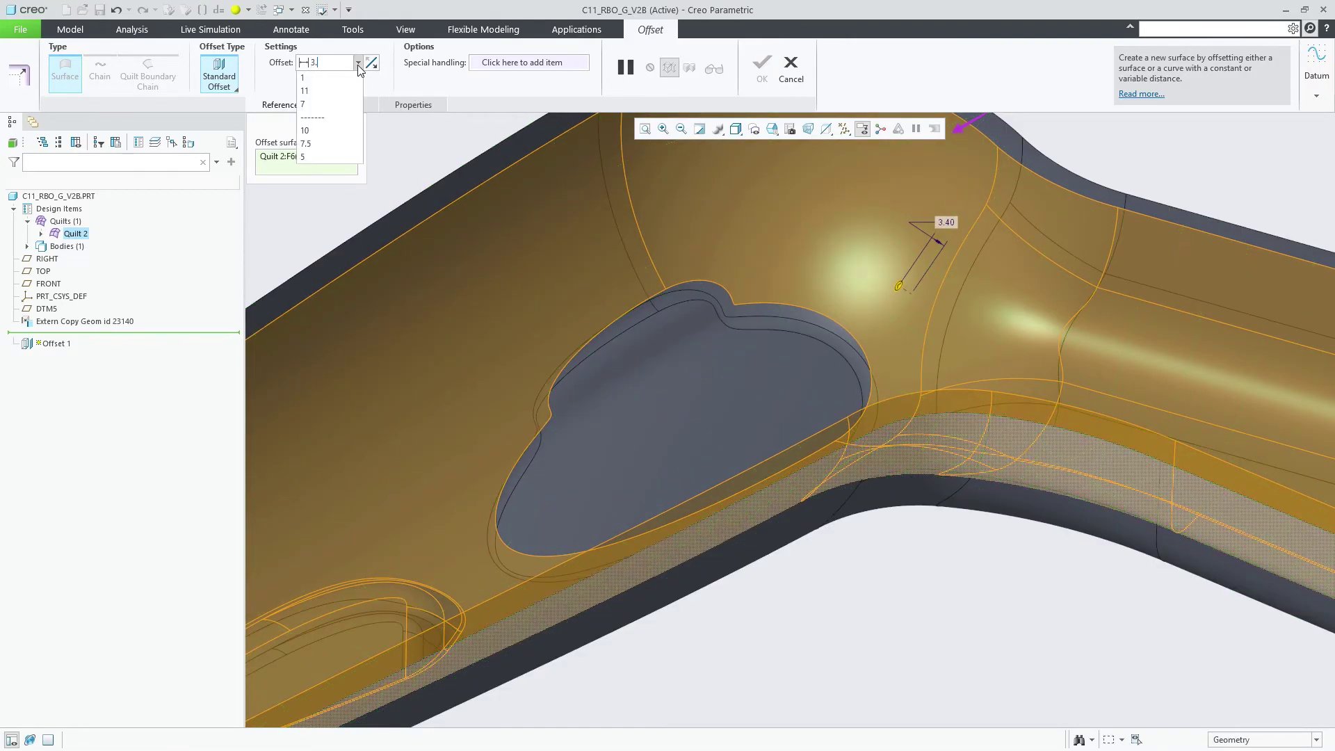
left_click(321, 87)
left_click(357, 105)
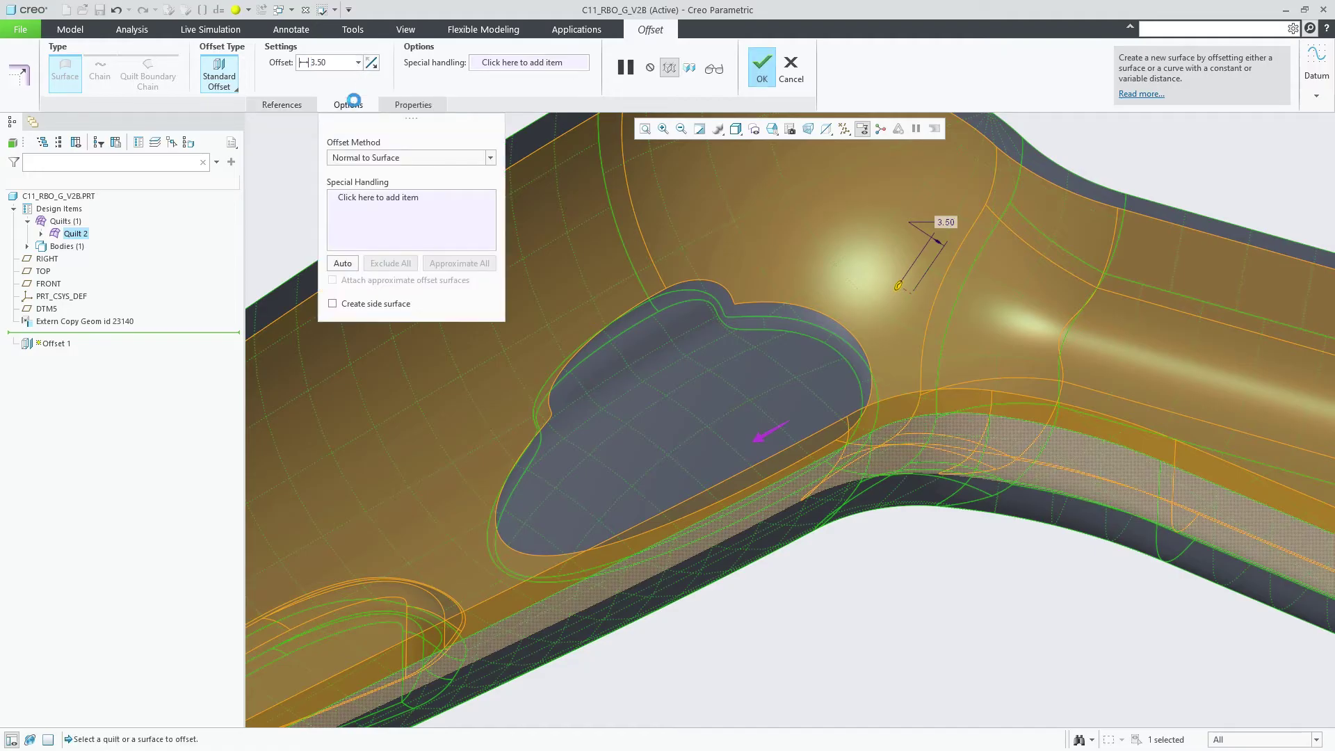
left_click(380, 158)
left_click(373, 207)
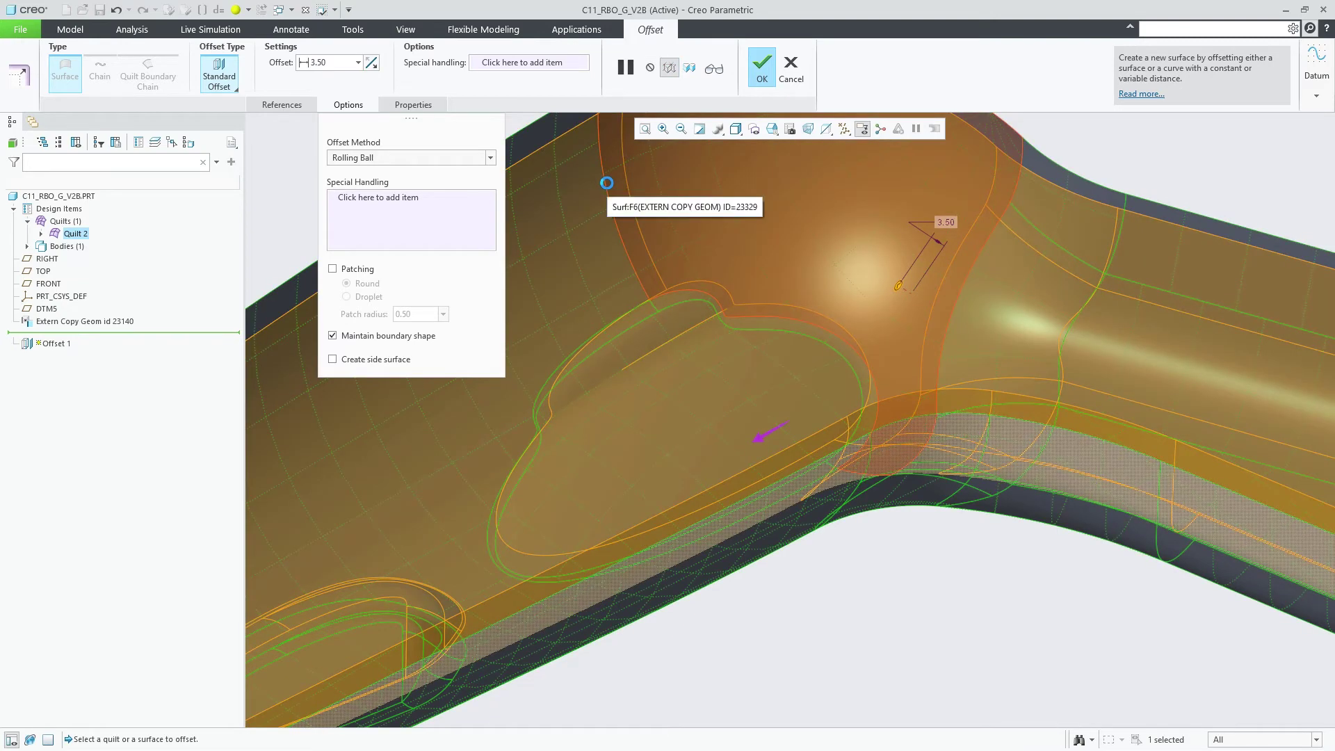
Increase the rolling ball offset distance to 3.70.
left_click(339, 65)
key("BackSpace")
key("BackSpace")
type("7")
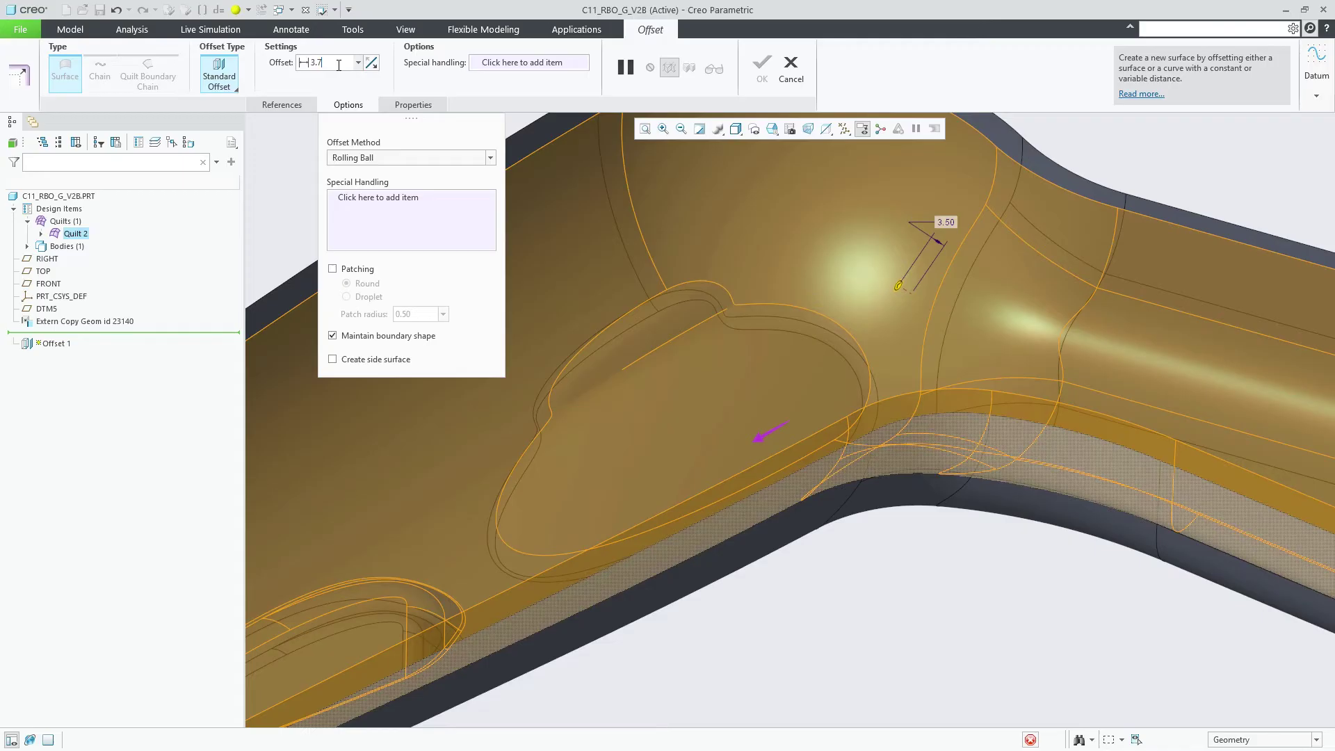
key("Return")
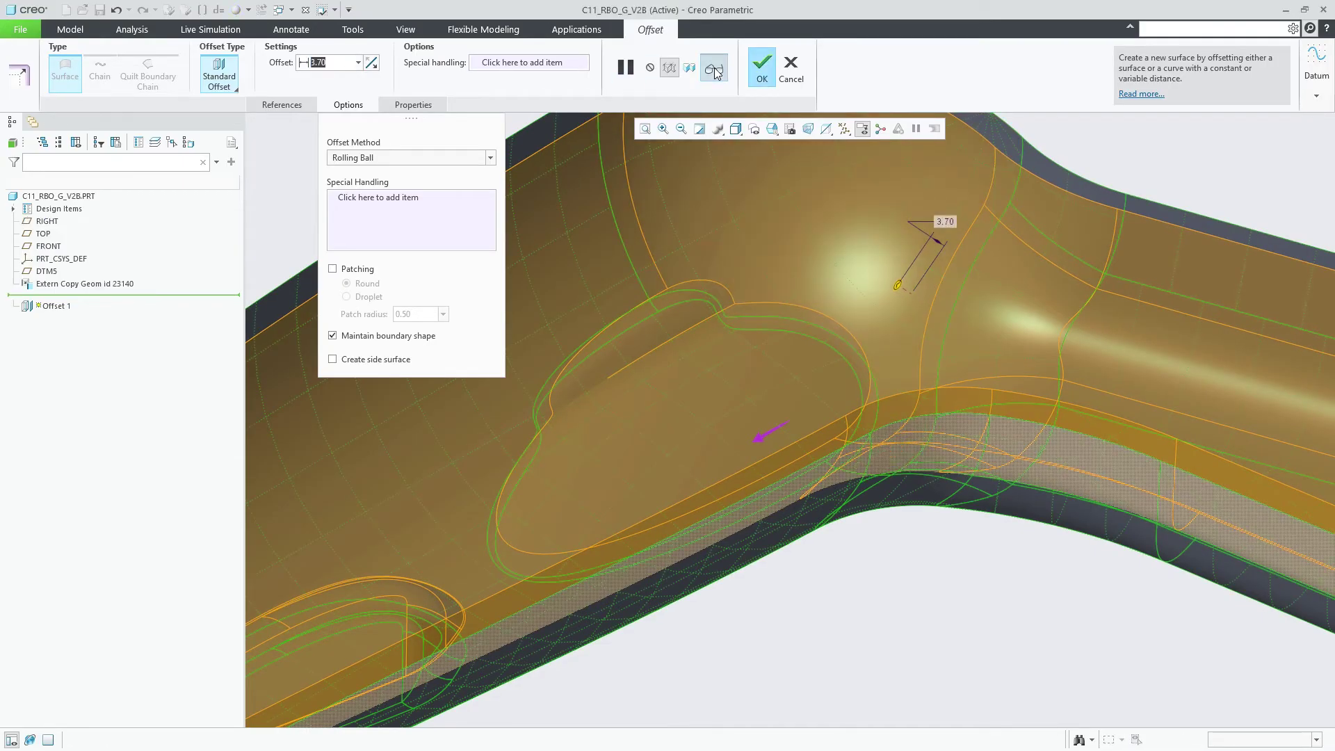
Verify the offset geometry, display the singularity note for Item 1 in the model, and resume editing the feature.
left_click(716, 71)
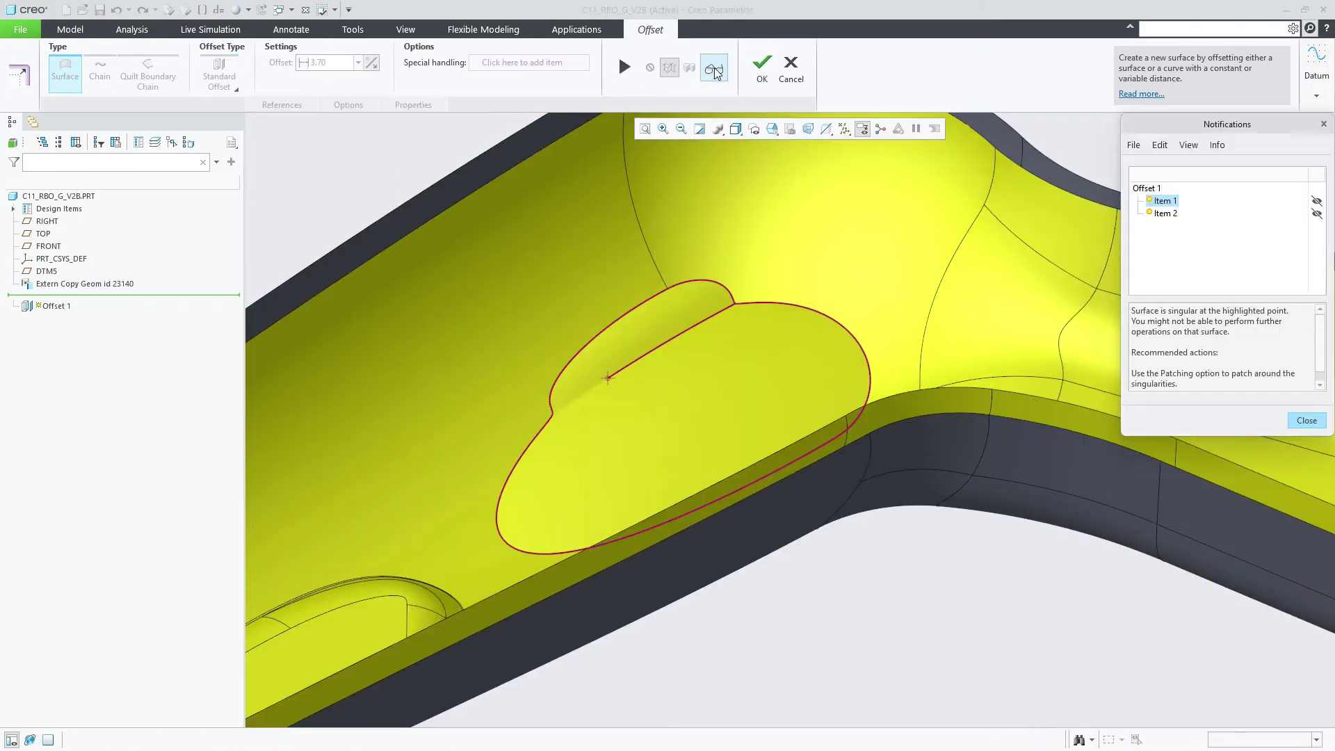
left_click(1316, 203)
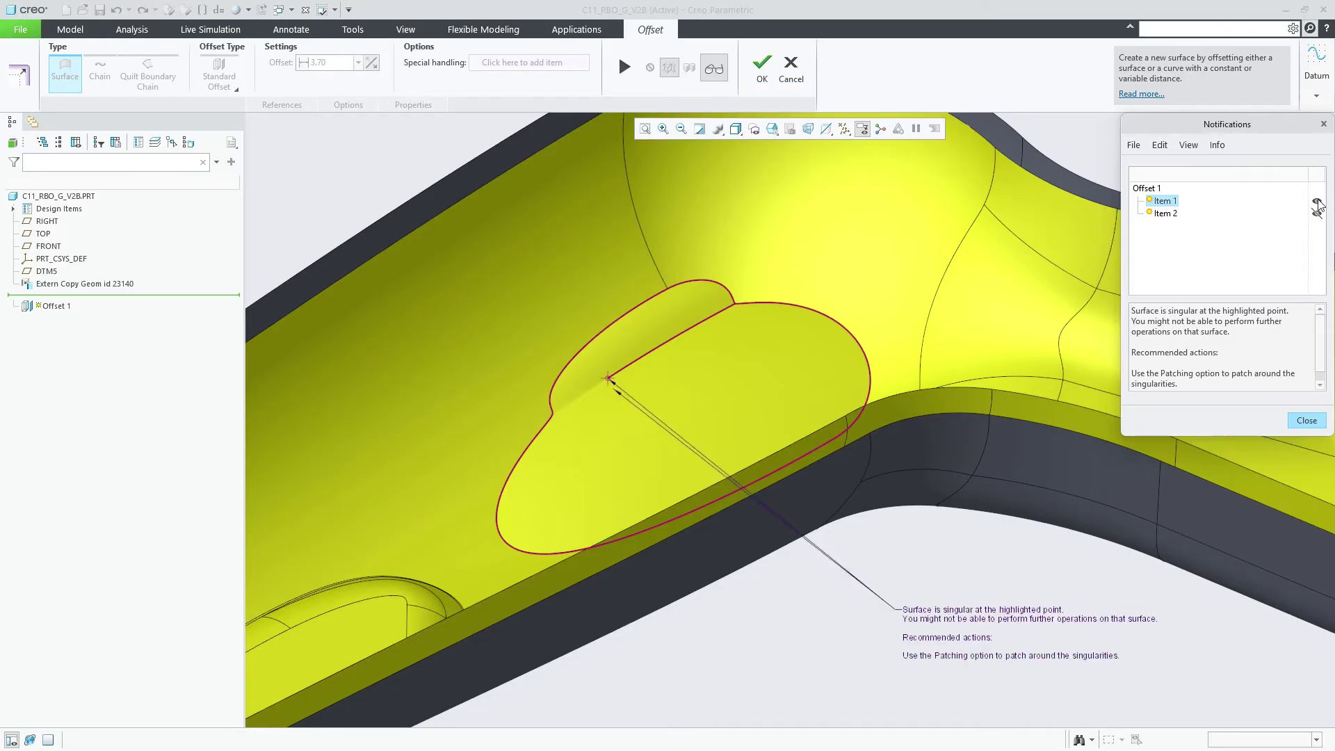
left_click(1316, 203)
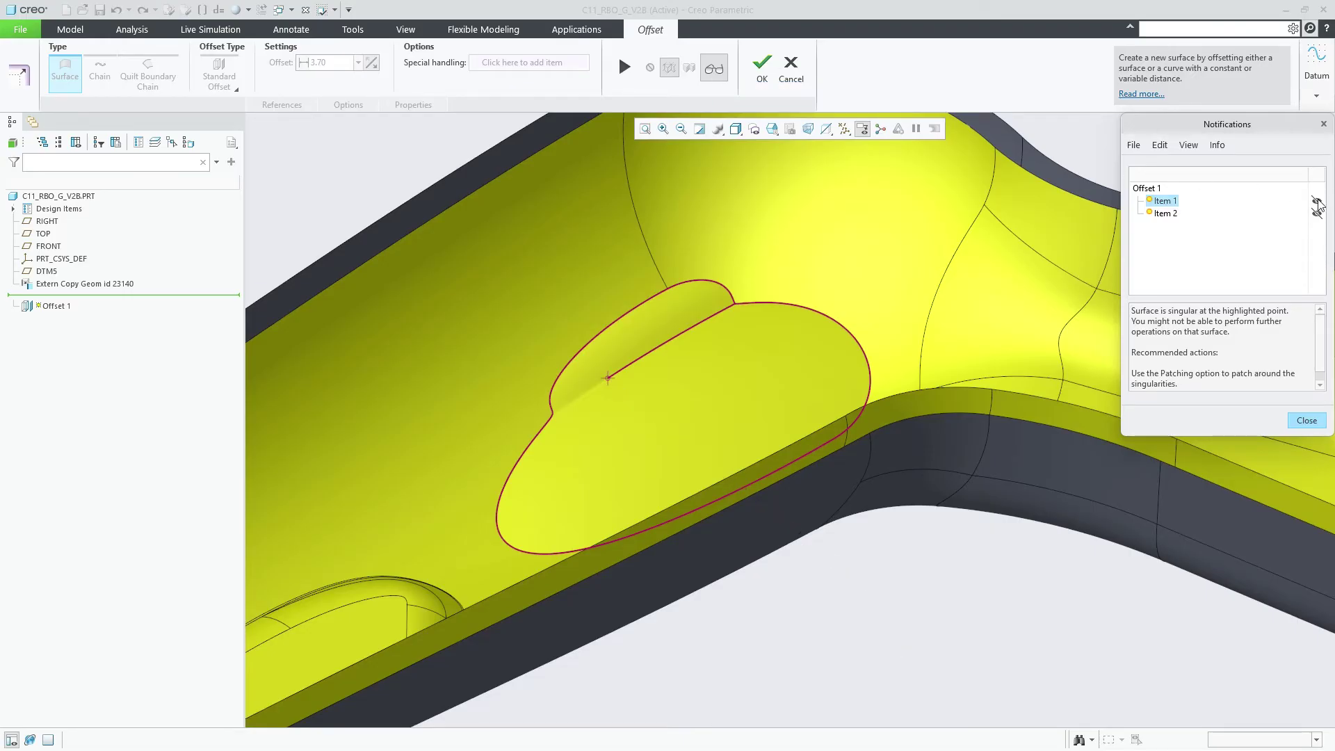
left_click(1307, 420)
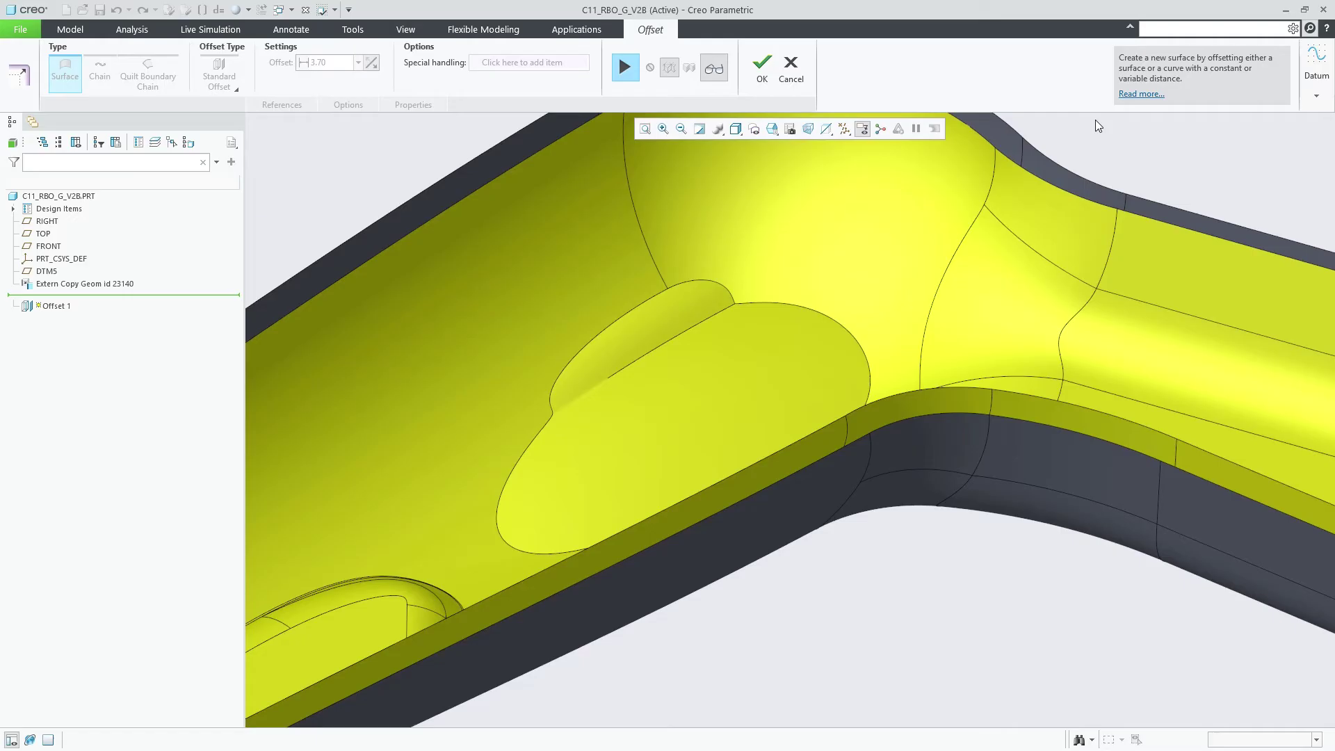
left_click(623, 68)
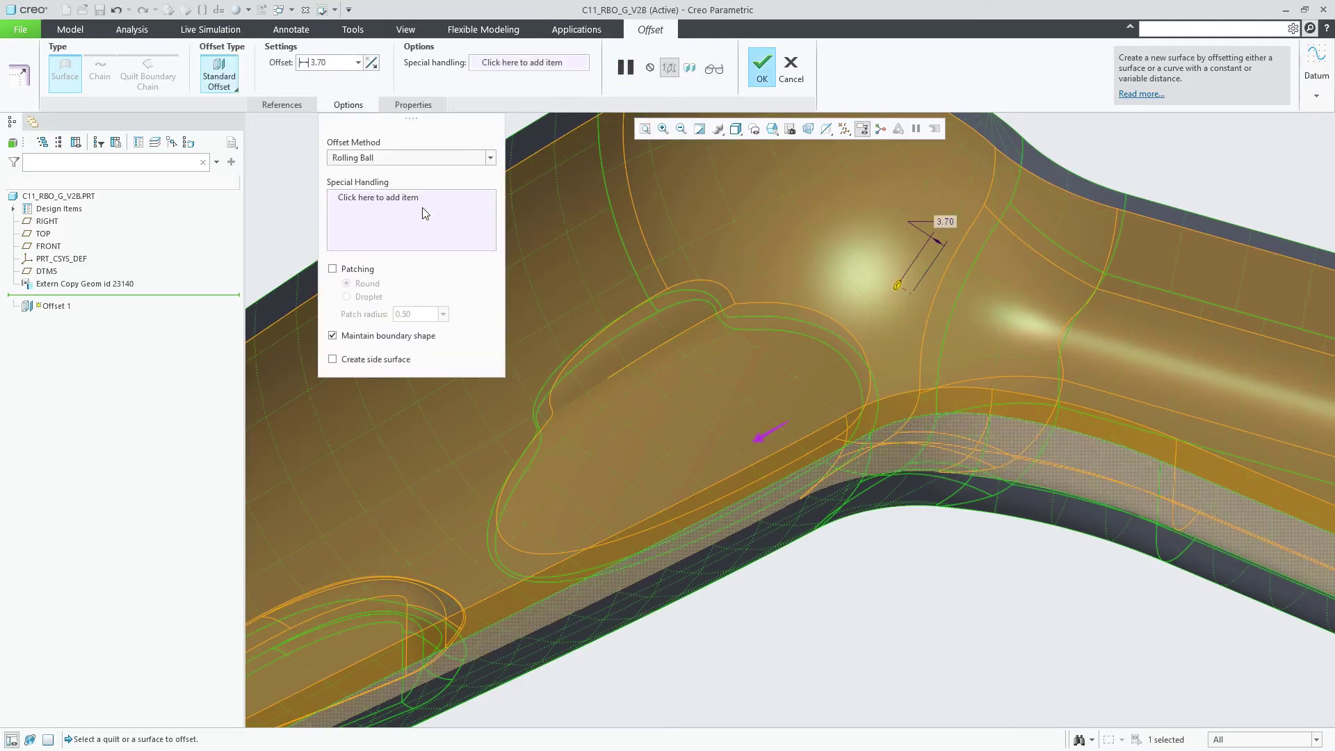
Enable round patching with a patch radius of 0.50 and set the offset distance to 5.
left_click(332, 269)
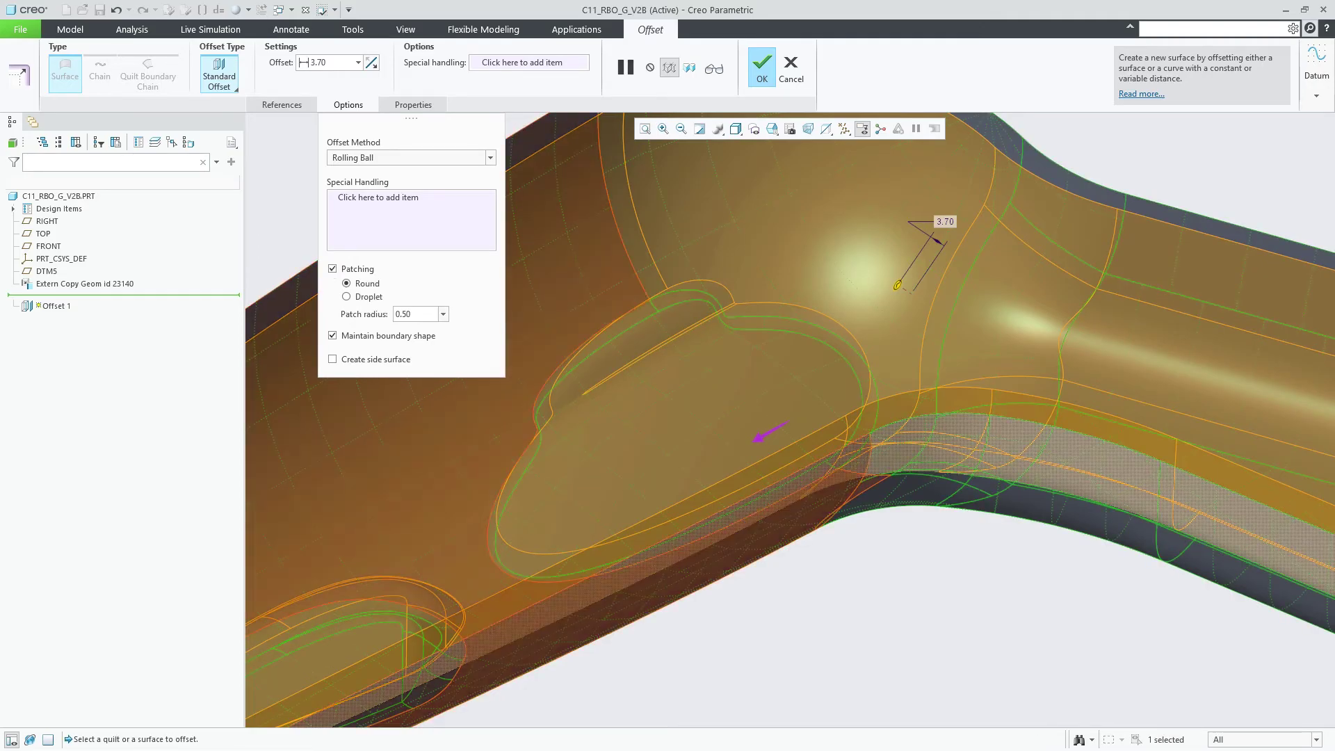
double_click(312, 61)
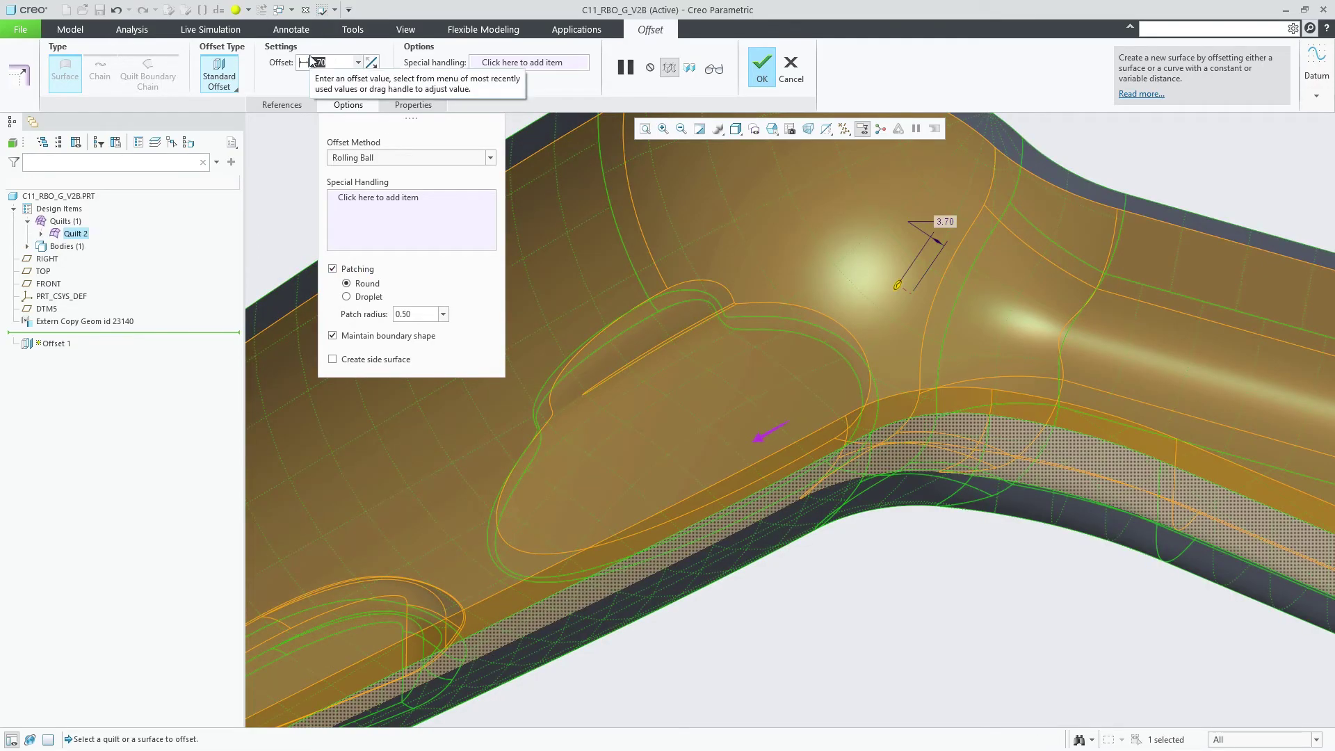
key("BackSpace")
type("5")
key("Return")
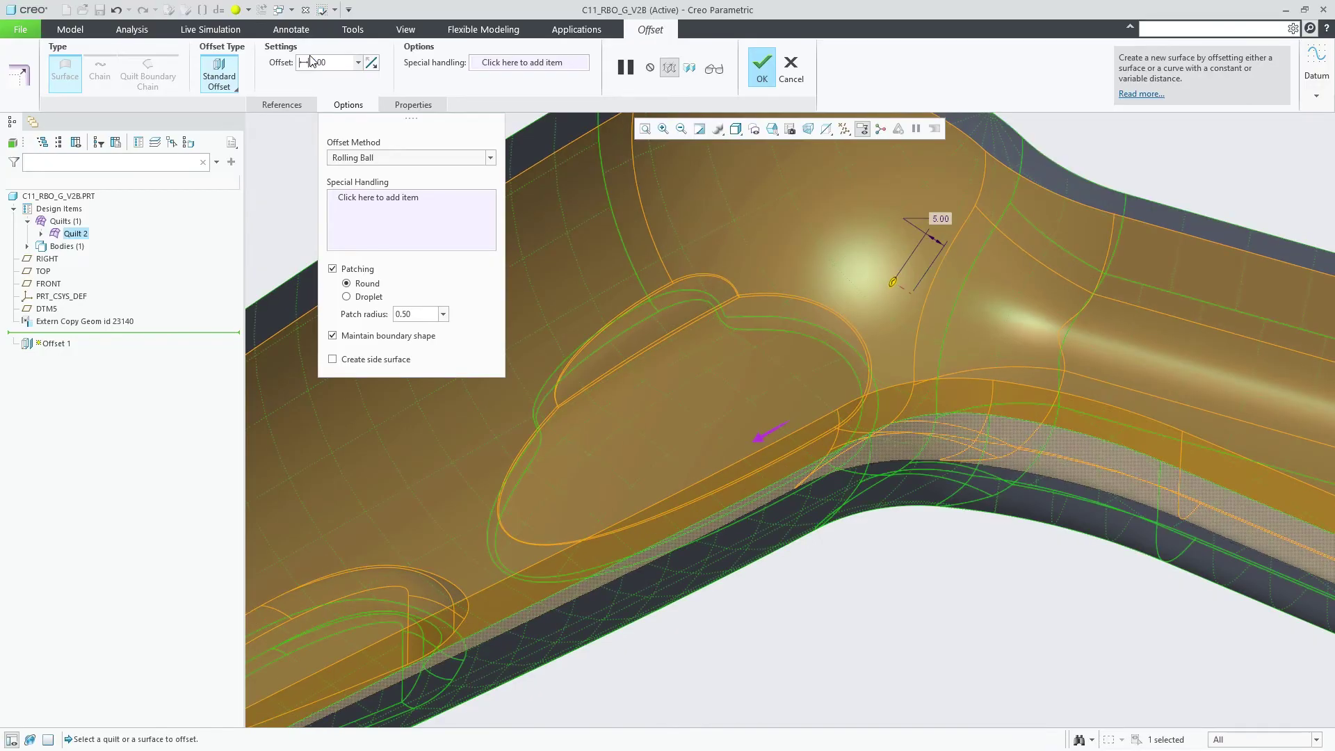
Set the offset distance to 6 and turn off patching.
double_click(339, 63)
type("6")
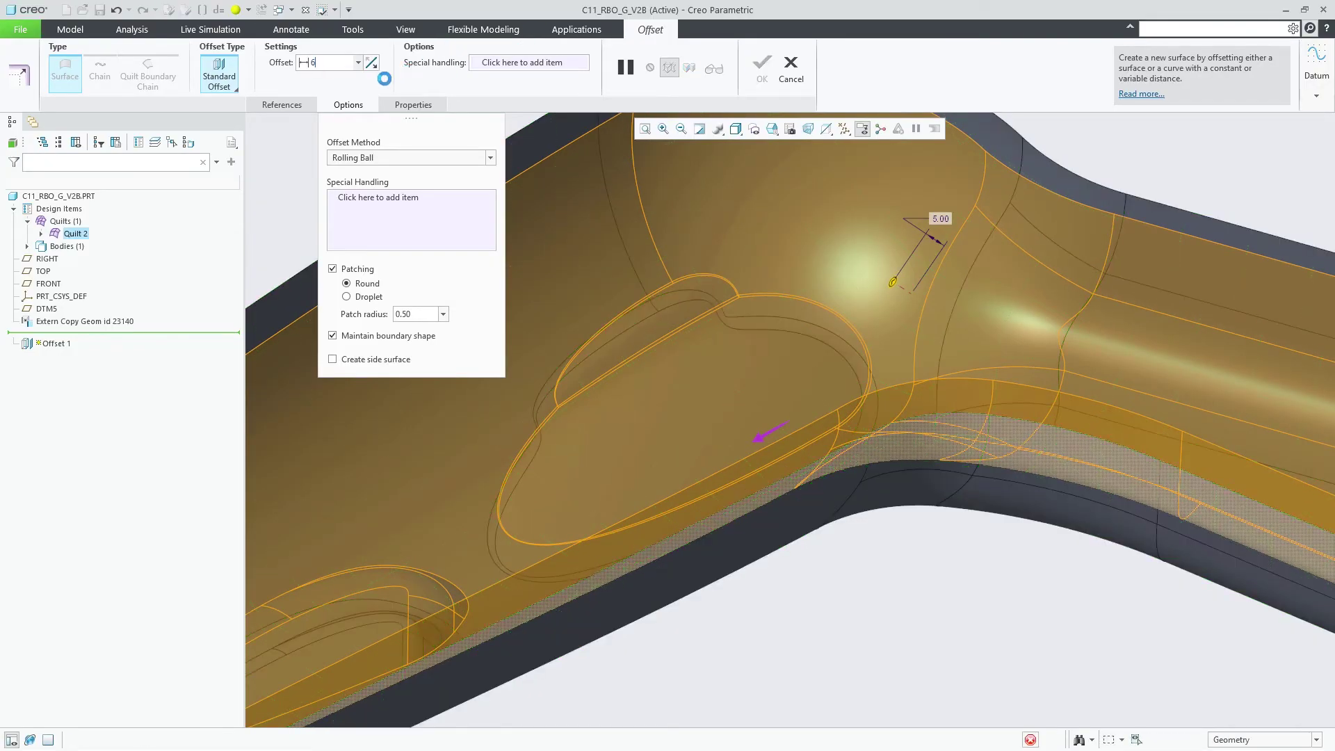
key("Return")
left_click(332, 270)
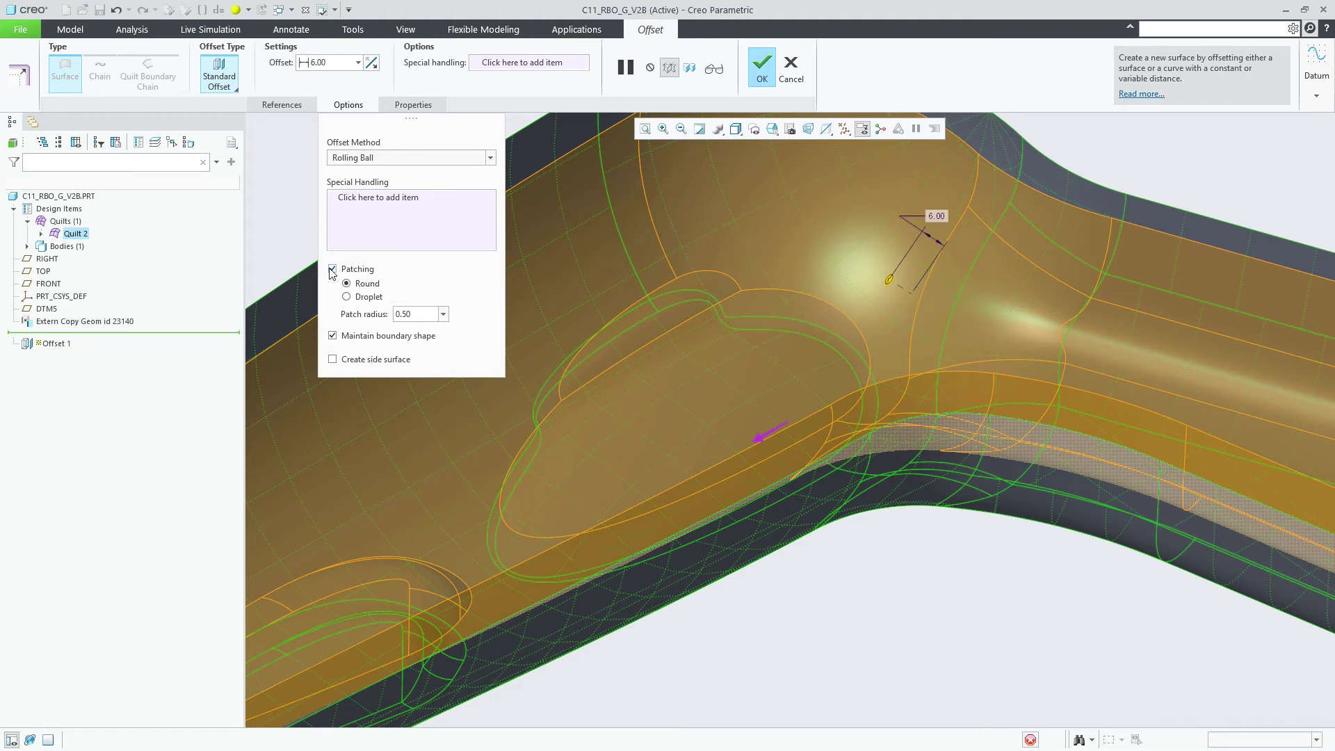
left_click(332, 270)
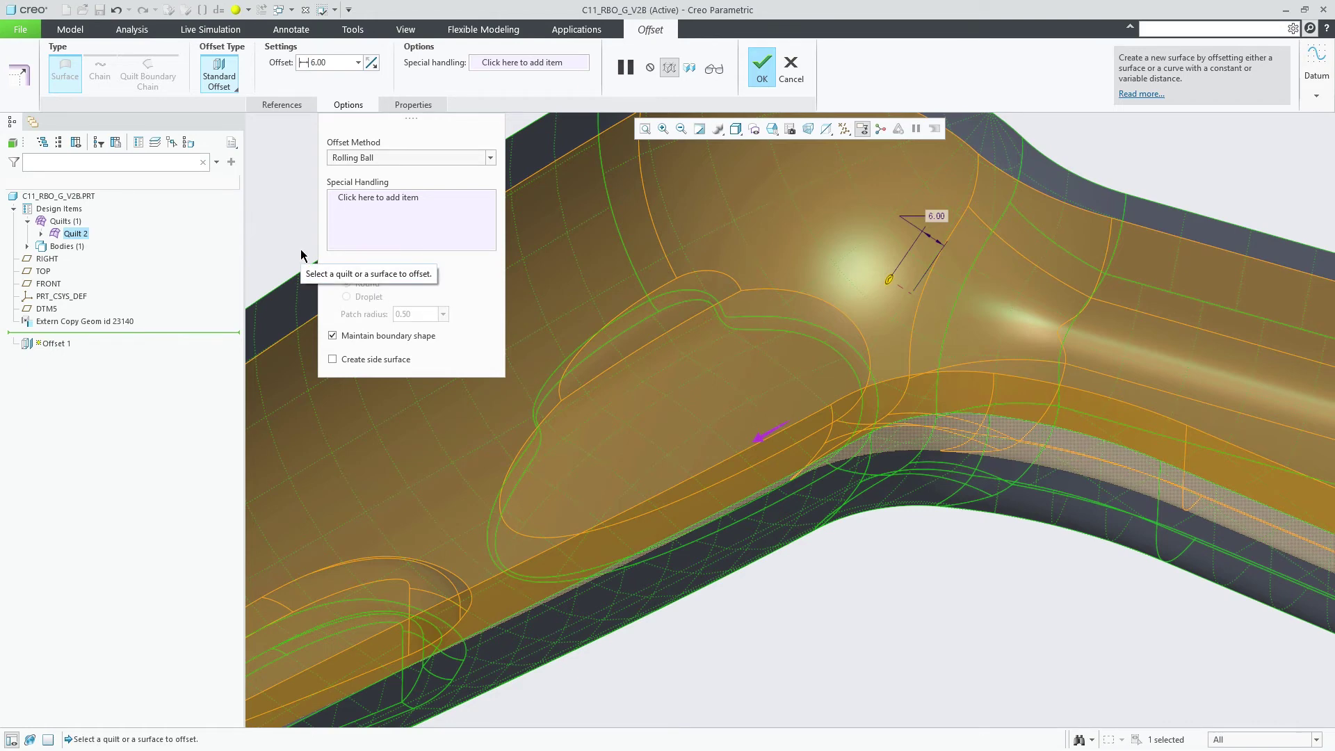
Set the offset distance to 8 and complete the feature using the recommended special handling.
key("ctrl+d")
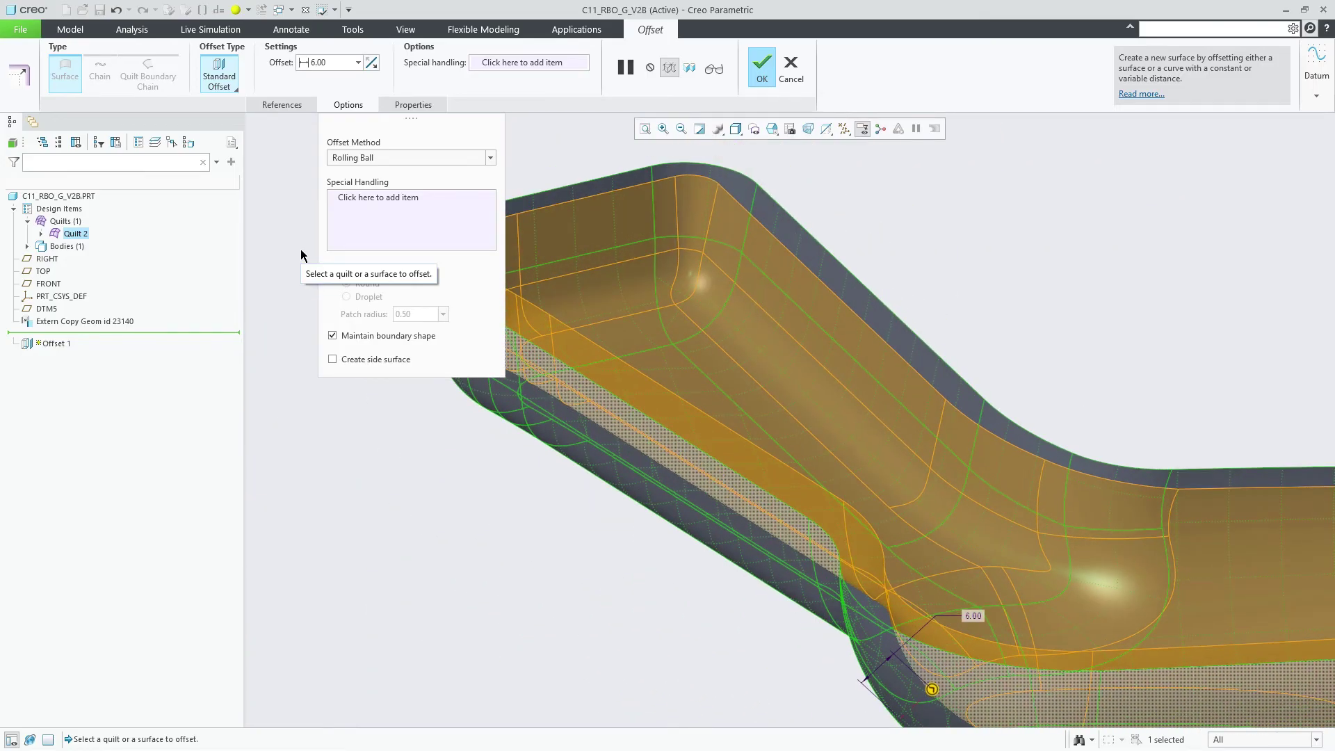
double_click(351, 62)
type("8")
key("Return")
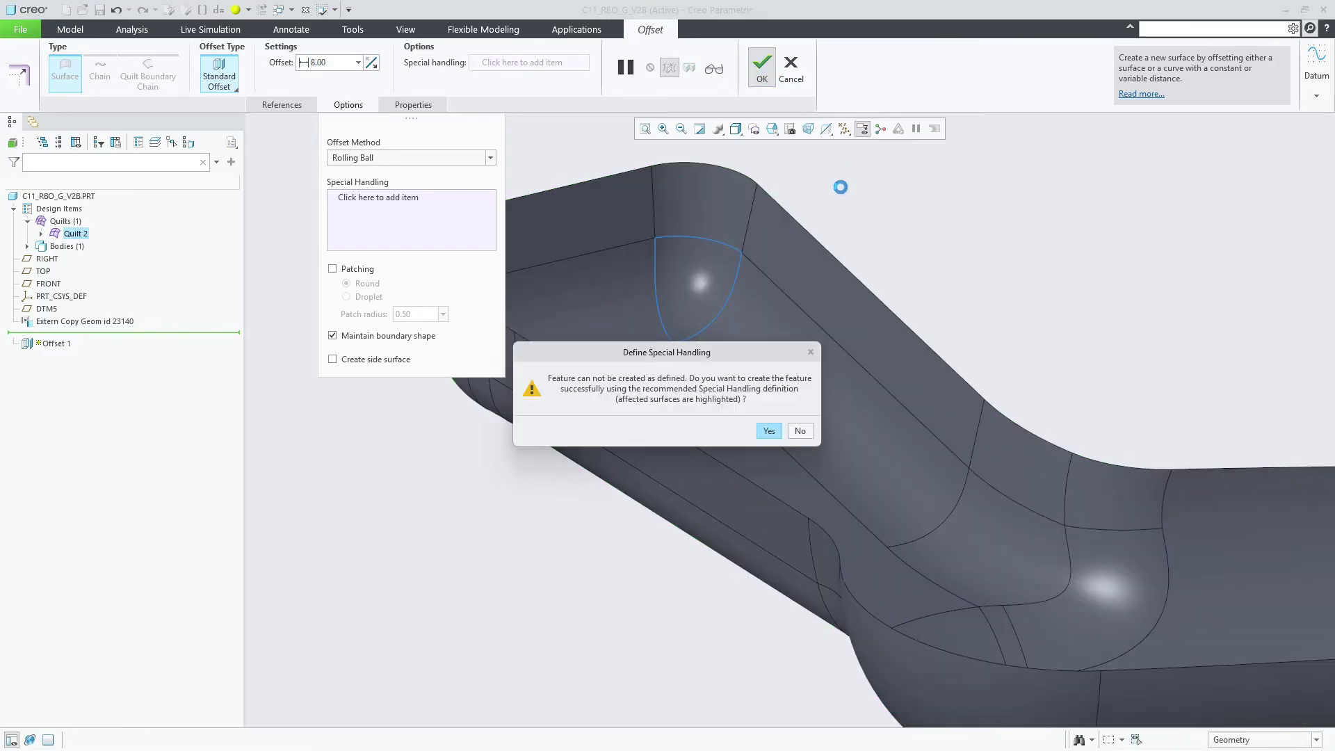
left_click(769, 431)
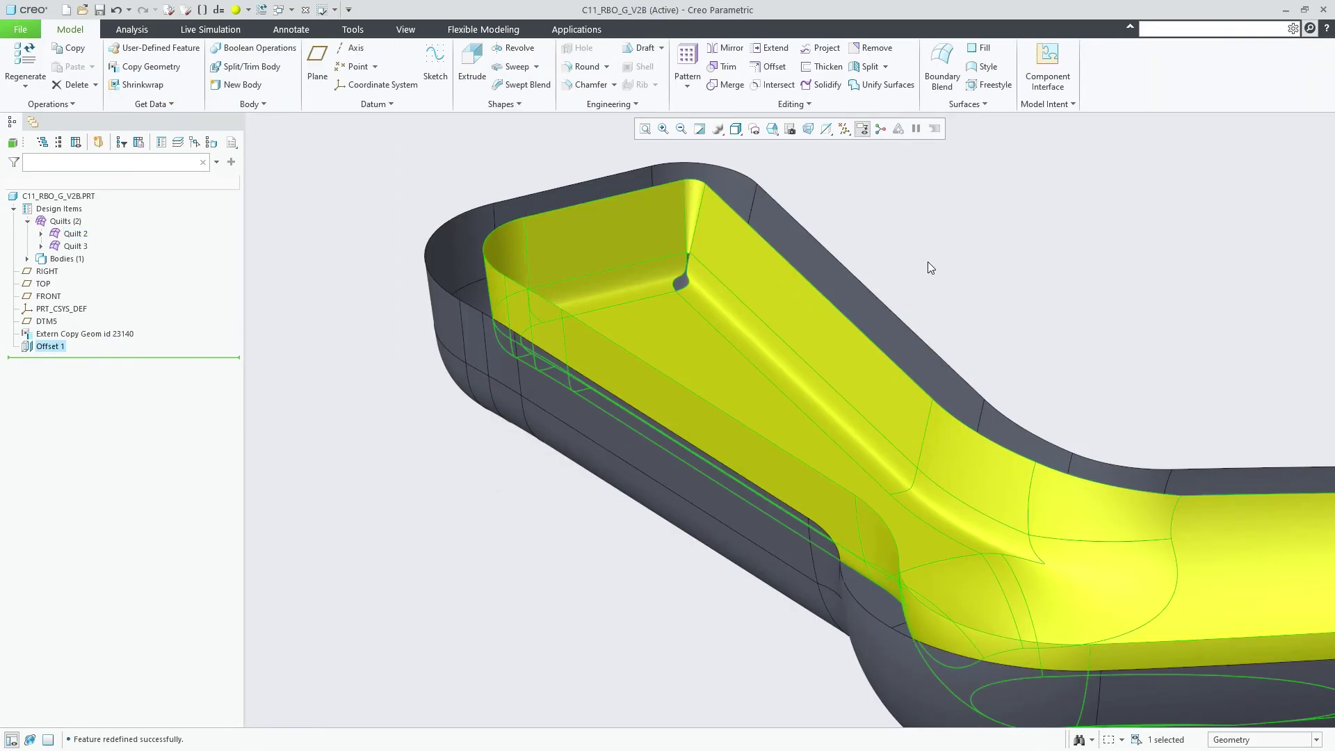
Redefine Offset 1 and remove the excluded corner surface from its special handling.
left_click(50, 346)
left_click(50, 345)
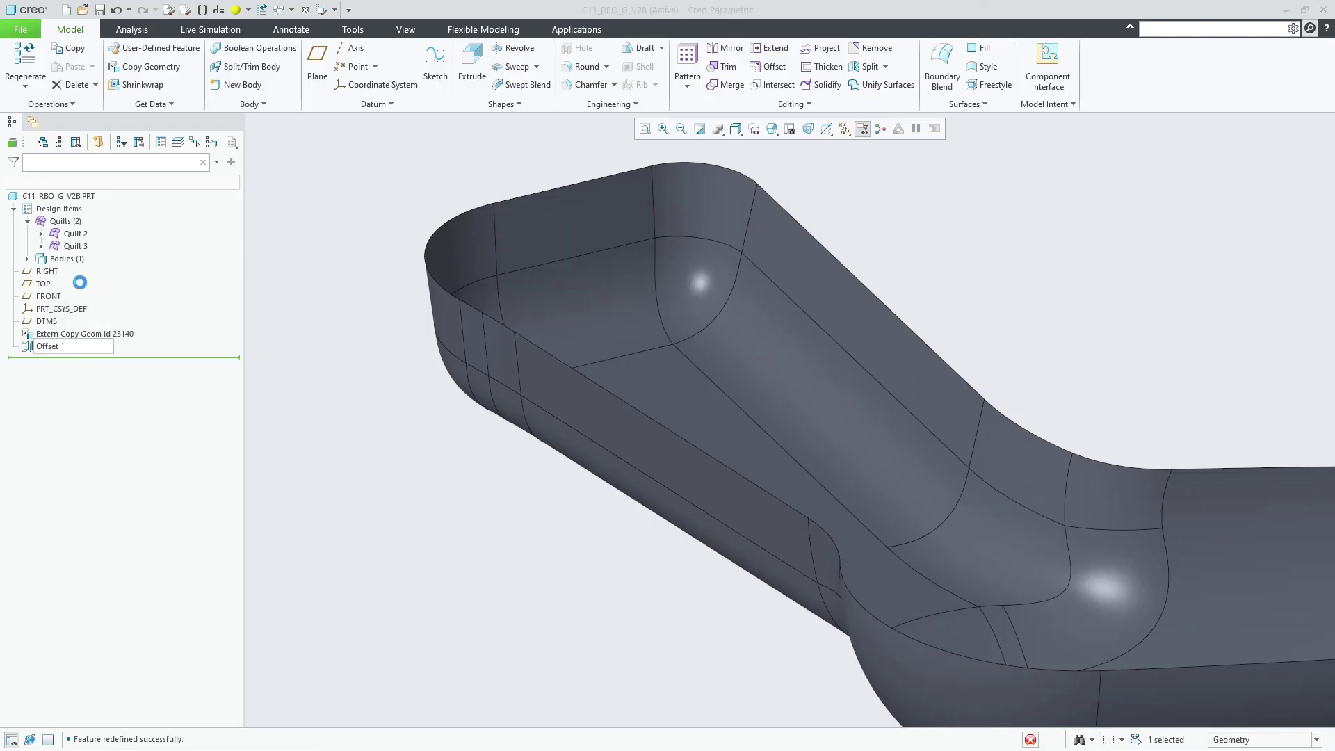
left_click(497, 63)
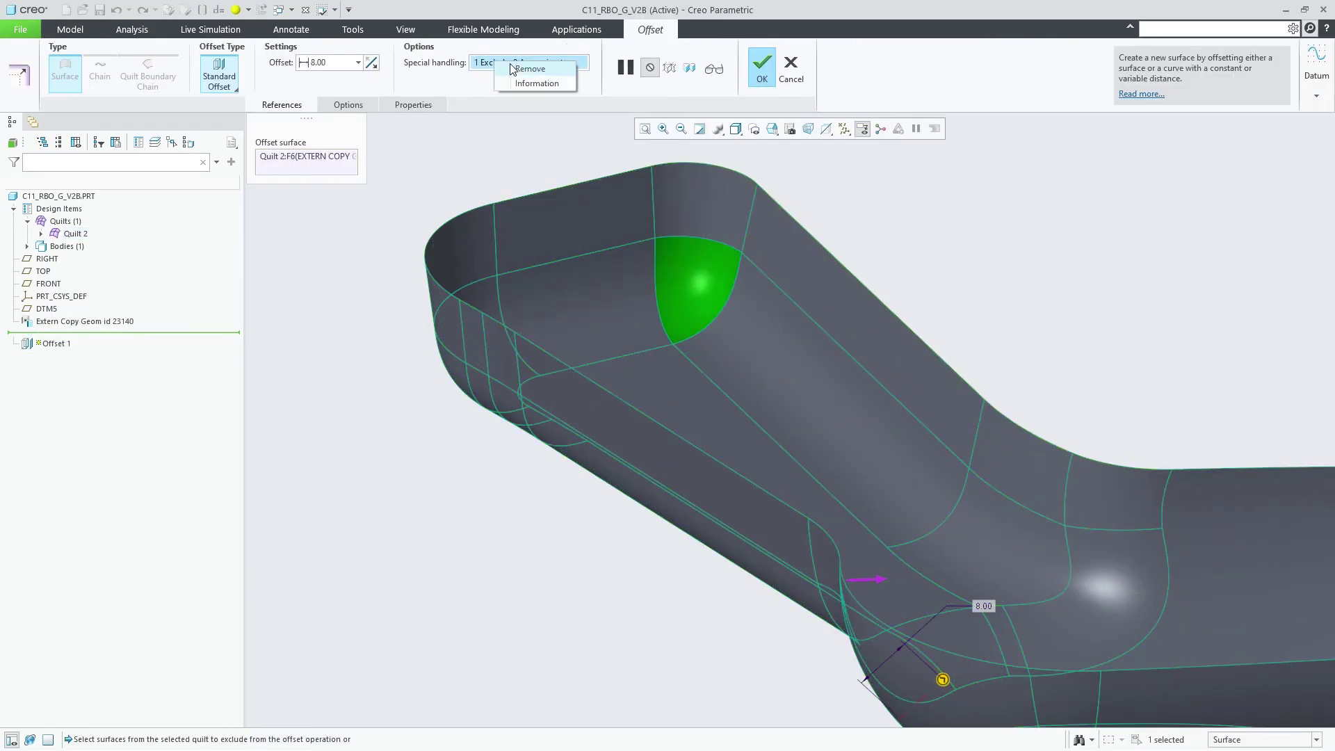
Set the rolling ball offset distance to 11 and preview the attached offset geometry.
left_click(348, 105)
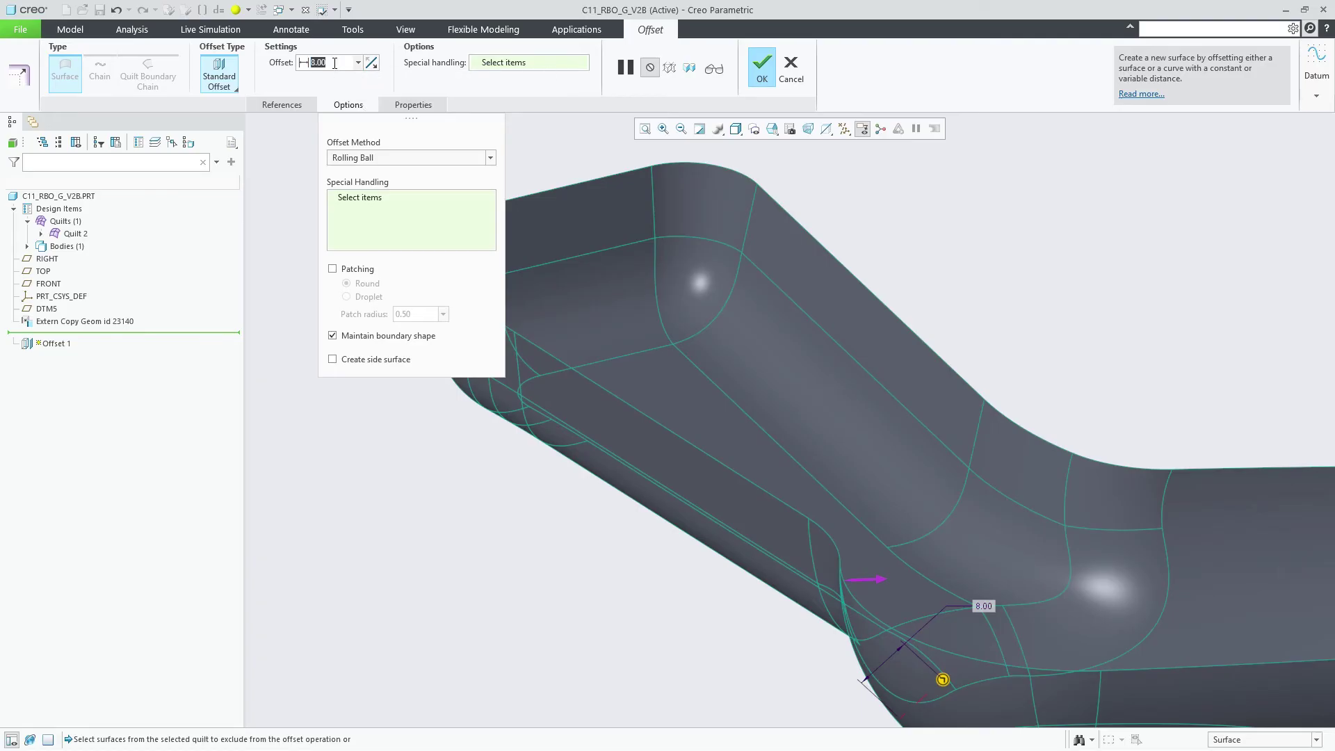
type("11")
key("Return")
left_click(670, 68)
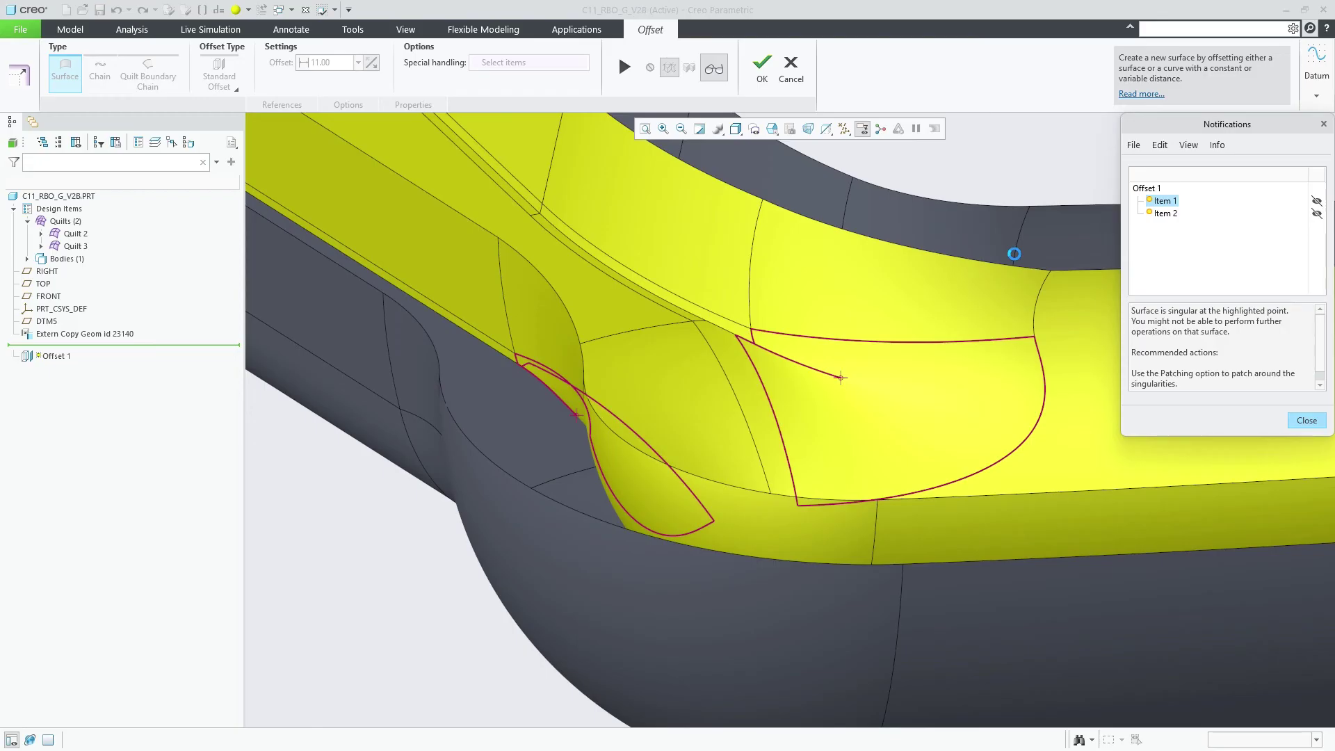
Examine the singularity note for Item 1 on the 11 mm offset and return to editing the feature.
left_click(1316, 201)
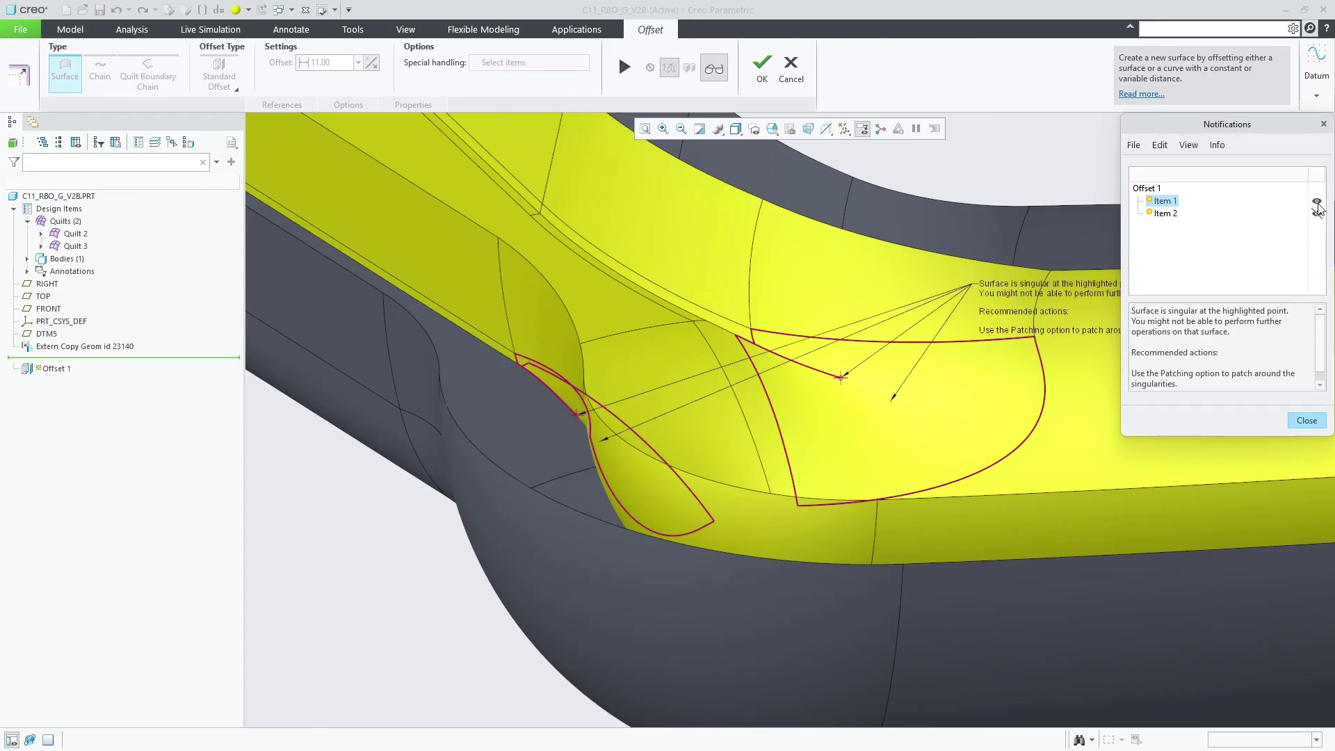
left_click(1316, 202)
left_click(1311, 421)
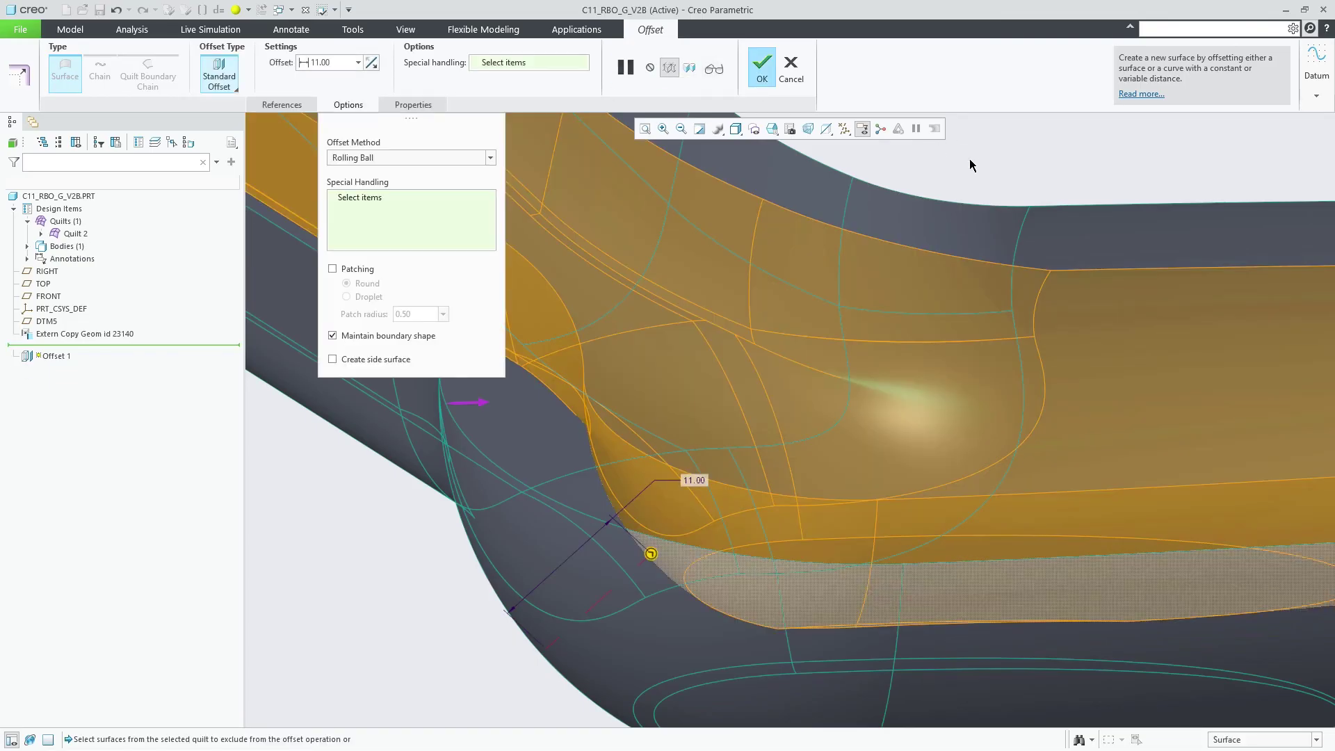
Enable droplet patching with a patch radius of 1.2 around the singularities and complete the offset feature.
key("ctrl+d")
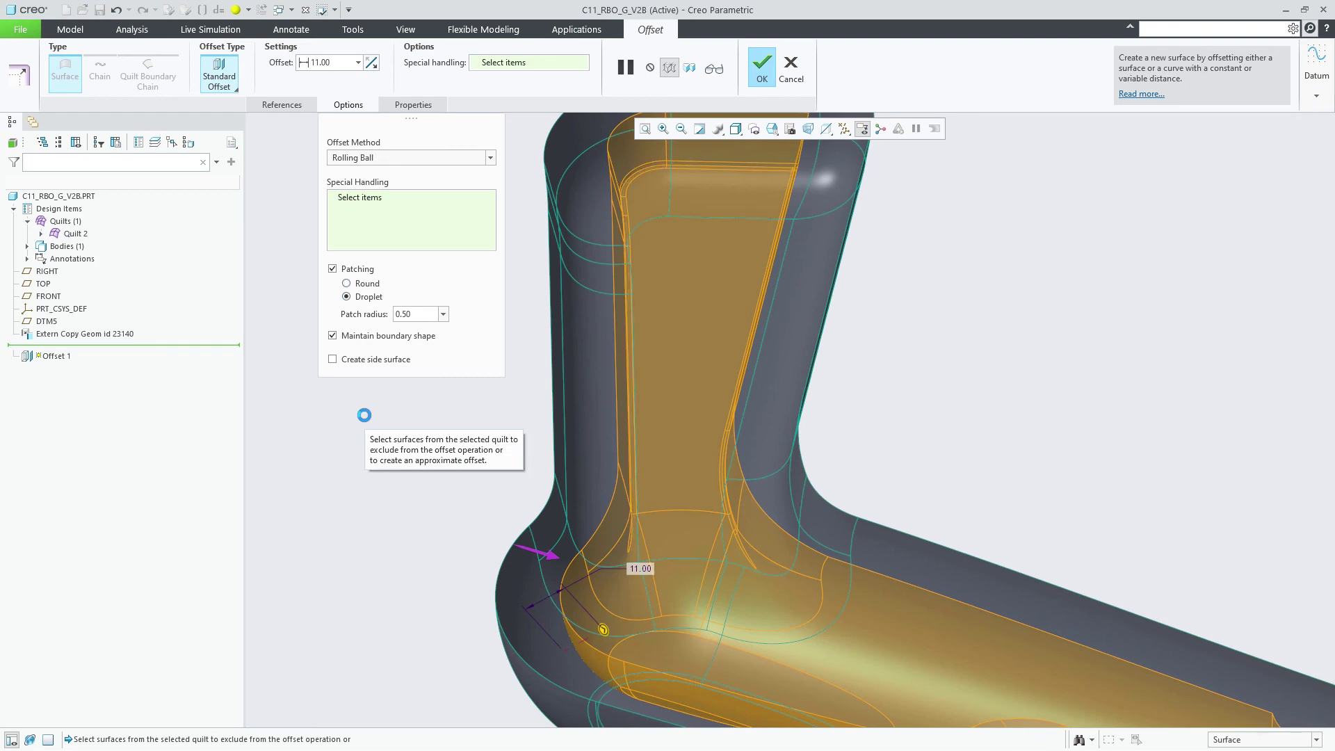
scroll(556, 535, "up", 5)
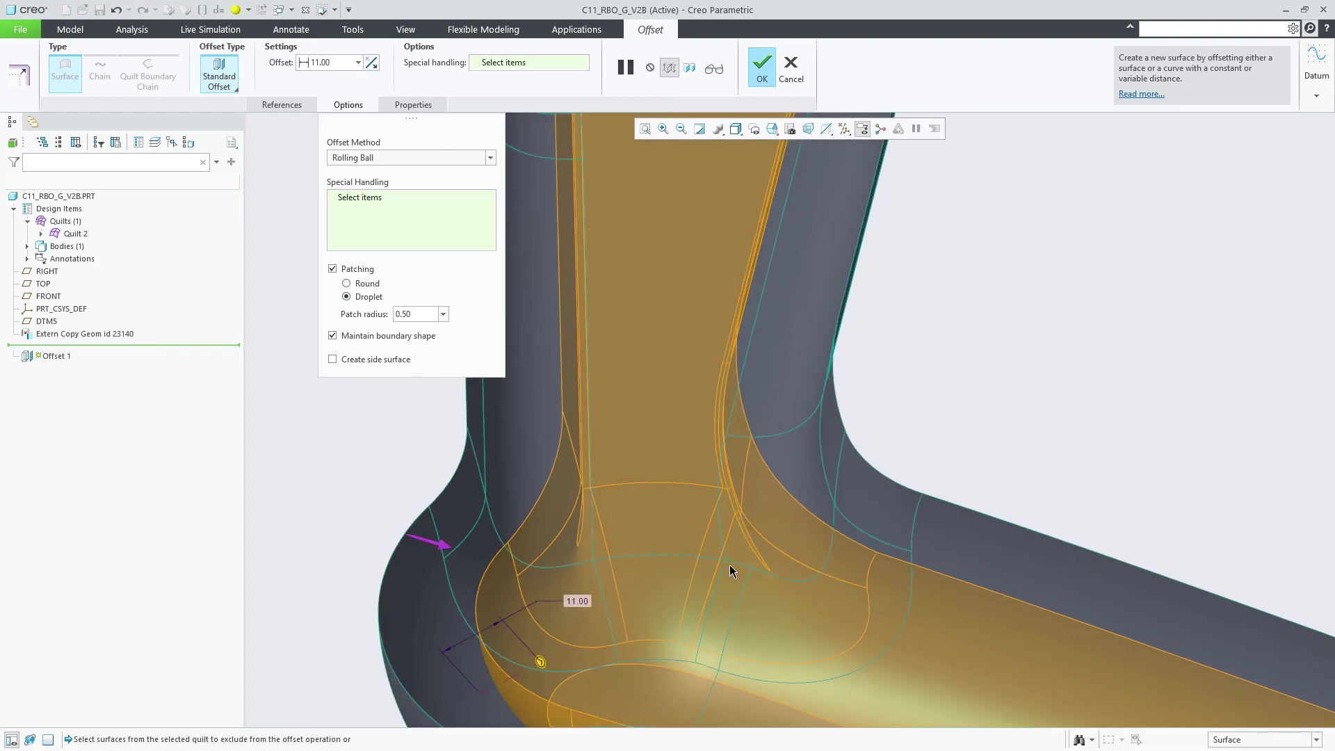
double_click(418, 314)
type("1.2")
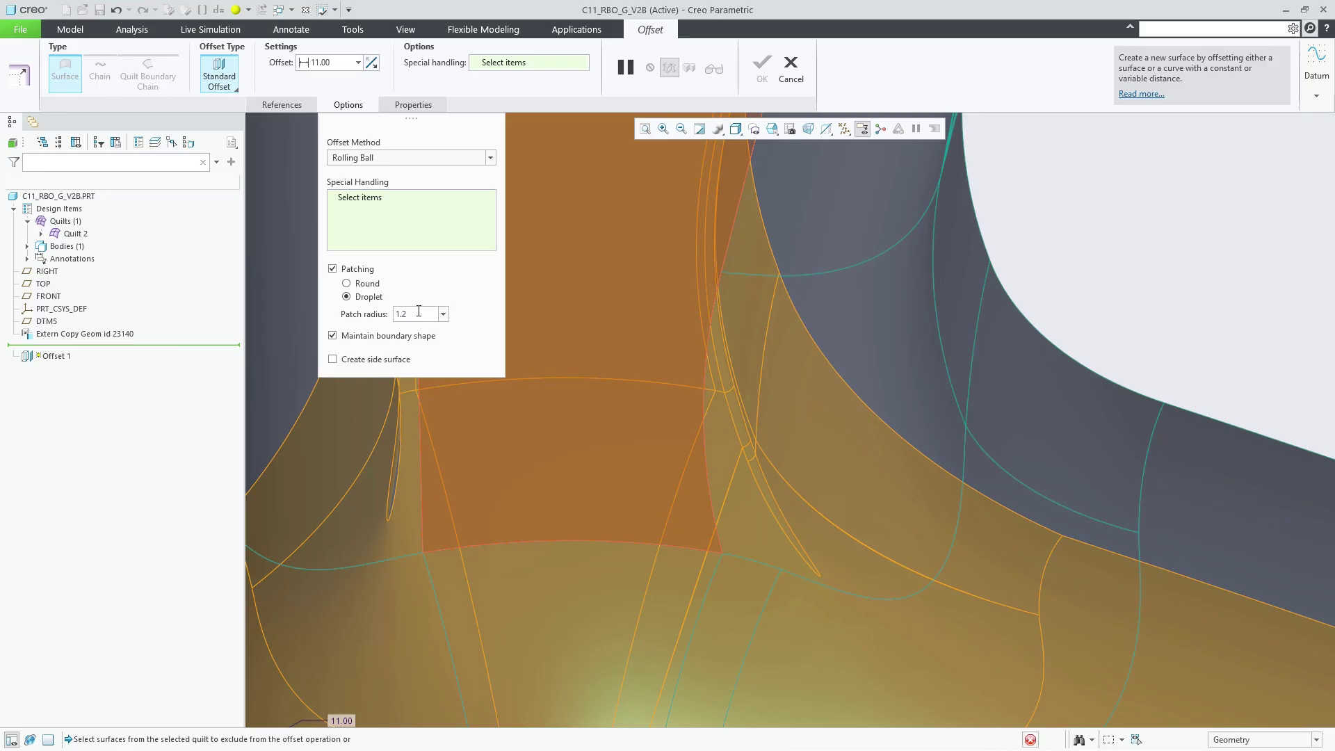
key("Return")
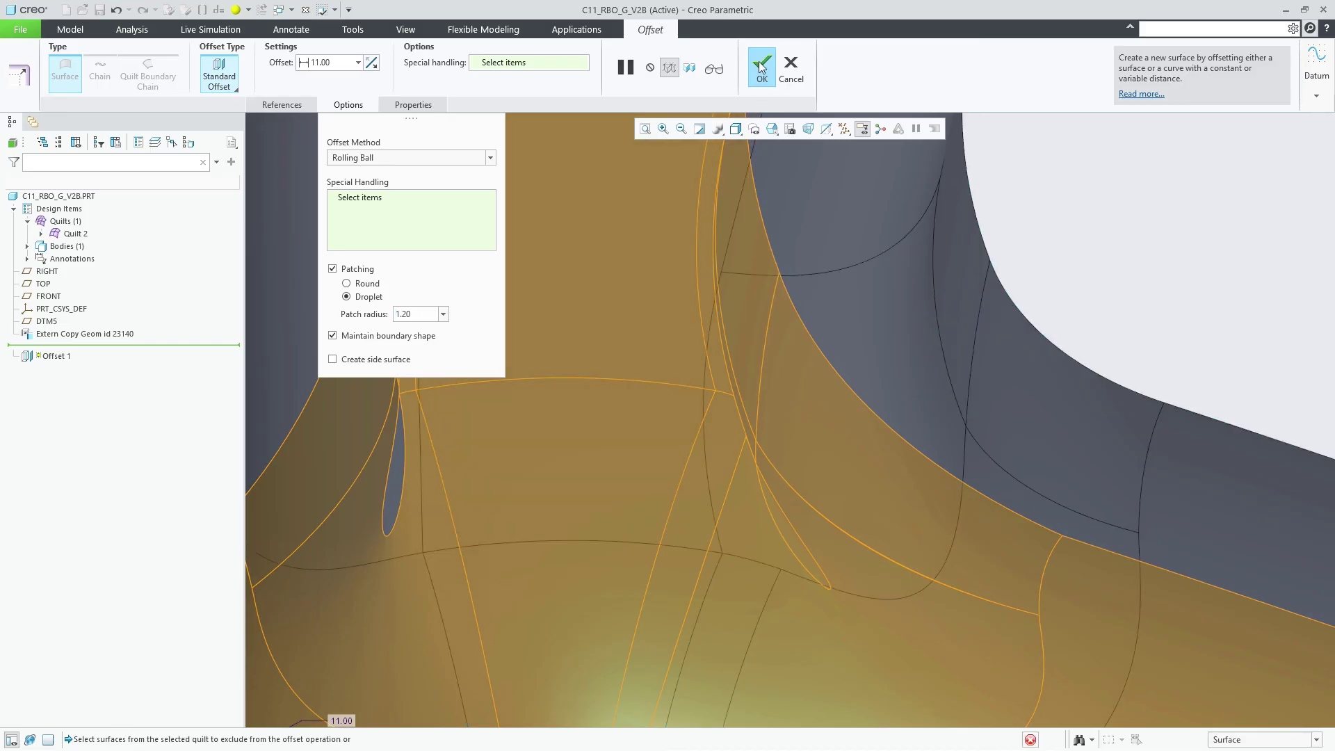
left_click(761, 68)
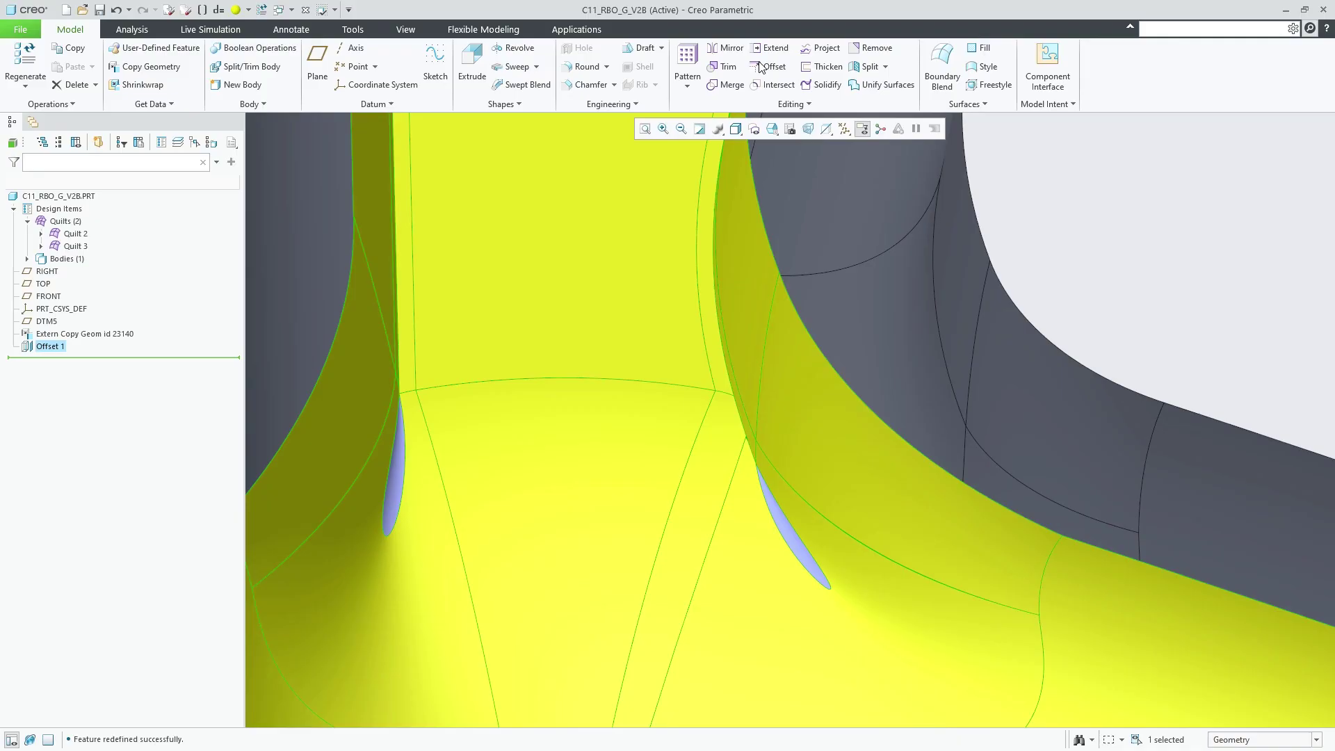
left_click(1173, 286)
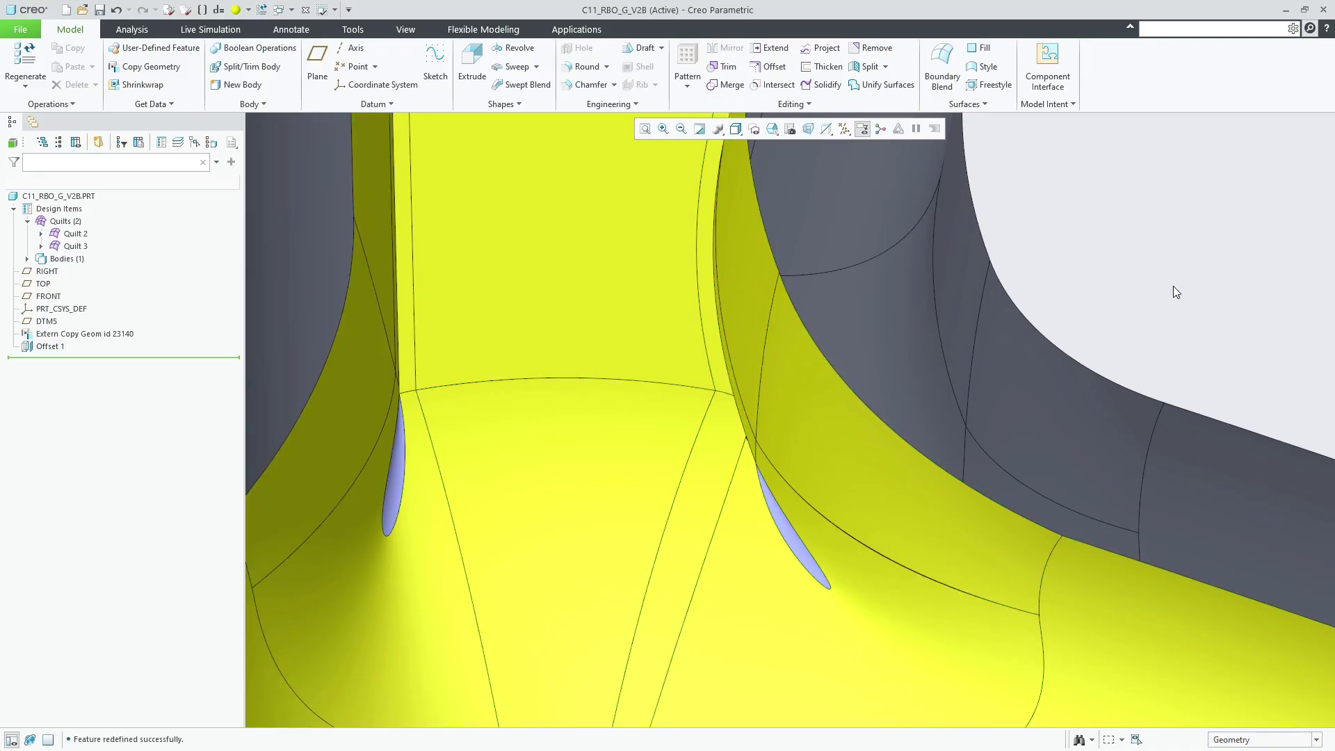
key("ctrl+d")
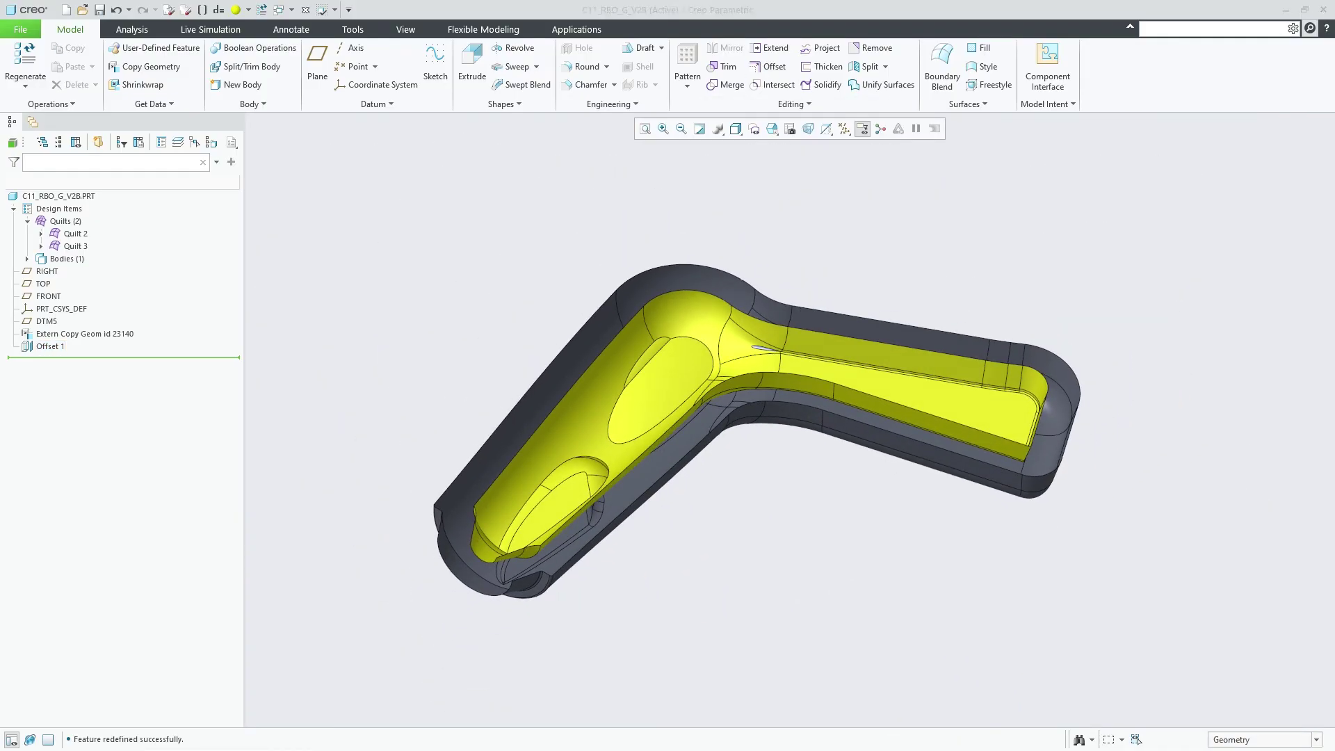